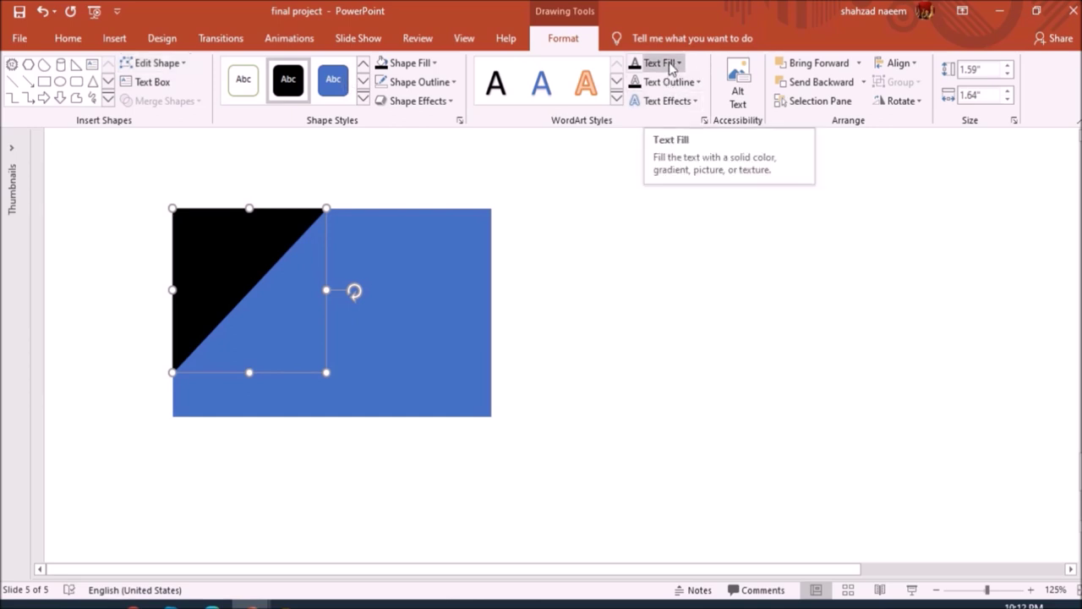
Remove the black triangle's outline and stretch it to the blue rectangle's full height and about 2.32" along its top edge.
left_click(420, 83)
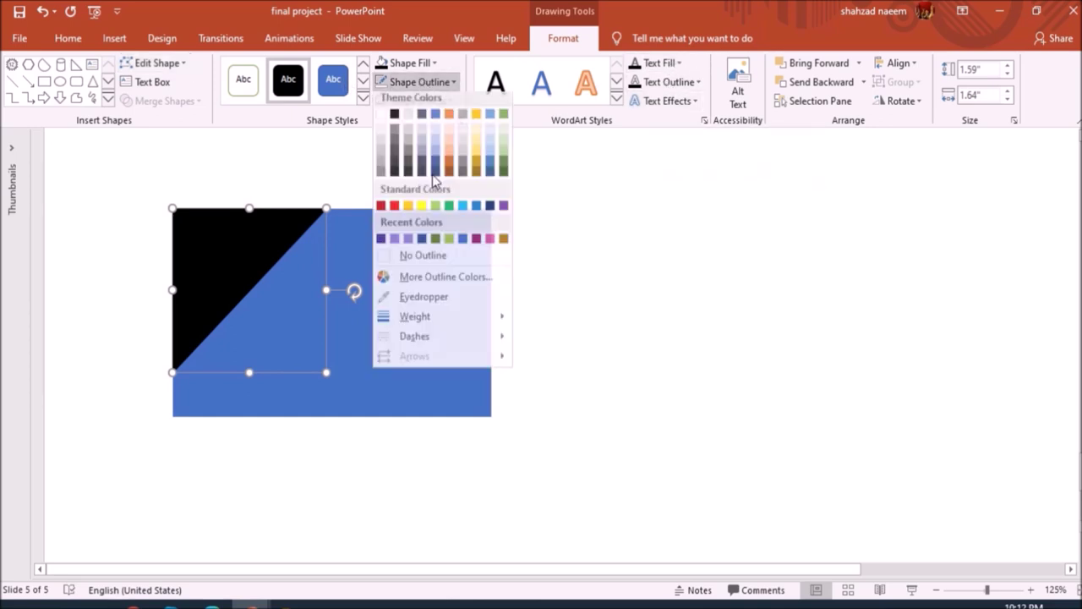
left_click(414, 261)
left_click_drag(327, 372, 353, 417)
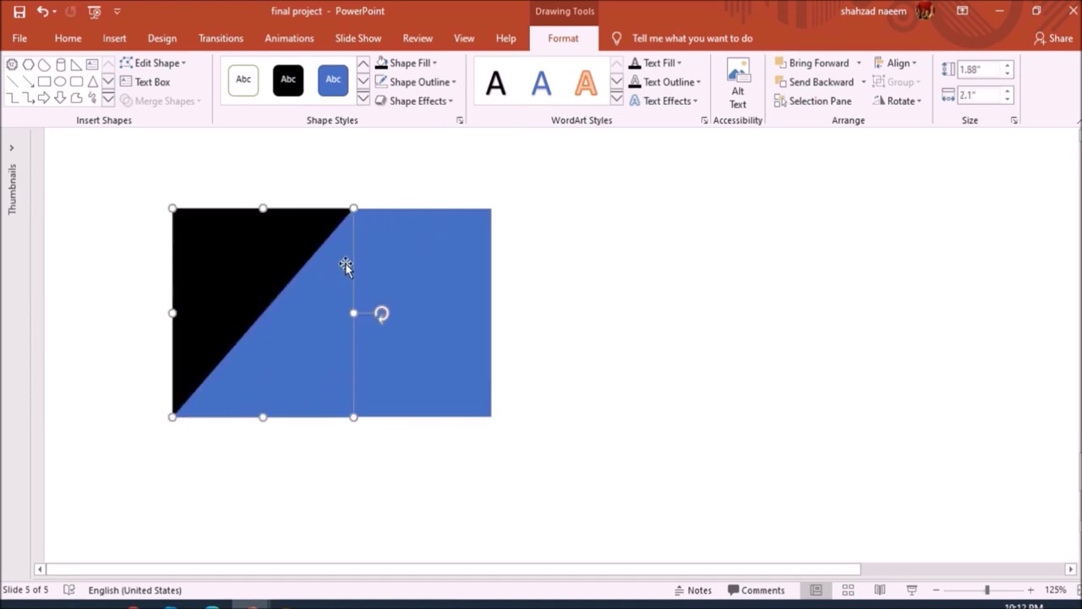
scroll(363, 265, "up", 2)
left_click_drag(419, 219, 468, 223)
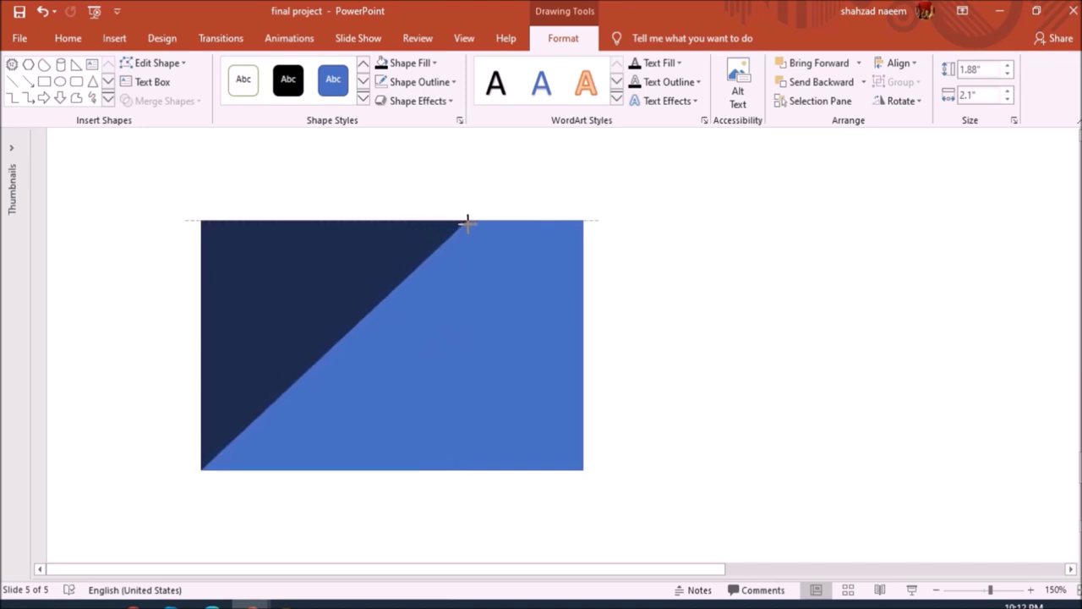
left_click_drag(468, 222, 469, 221)
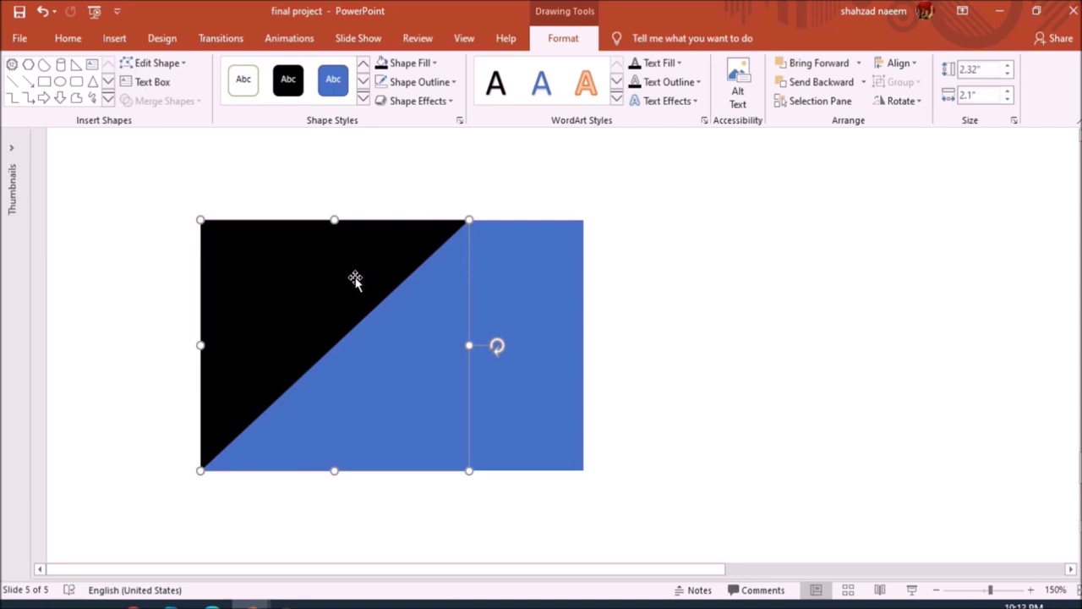
Duplicate the black triangle and fit the copy, turned 180°, into the rectangle's opposite lower-right corner.
key("ctrl+d")
left_click_drag(639, 390, 517, 380)
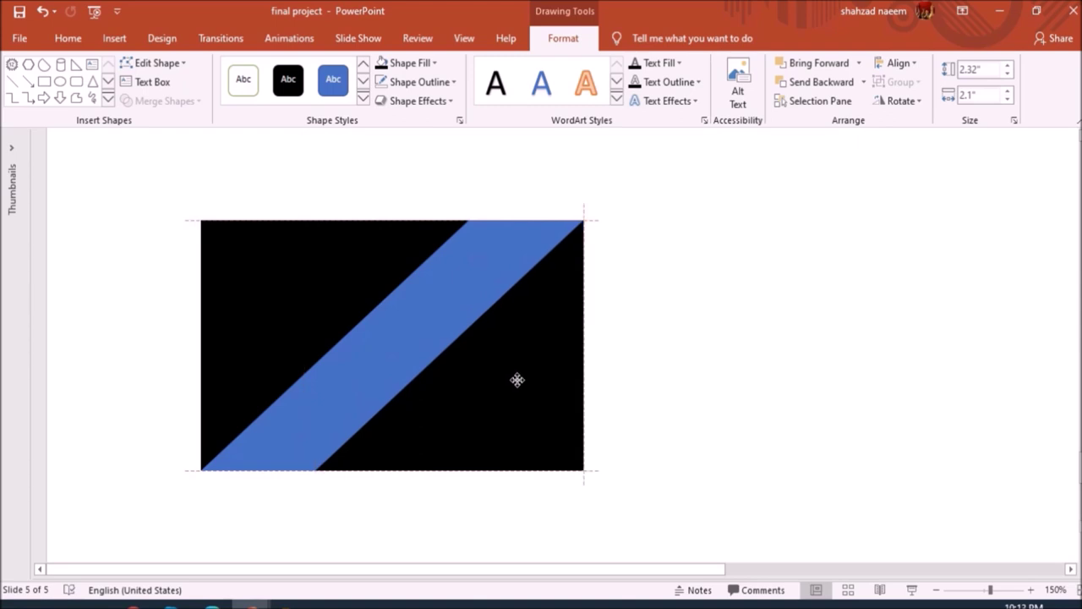
left_click_drag(517, 380, 517, 380)
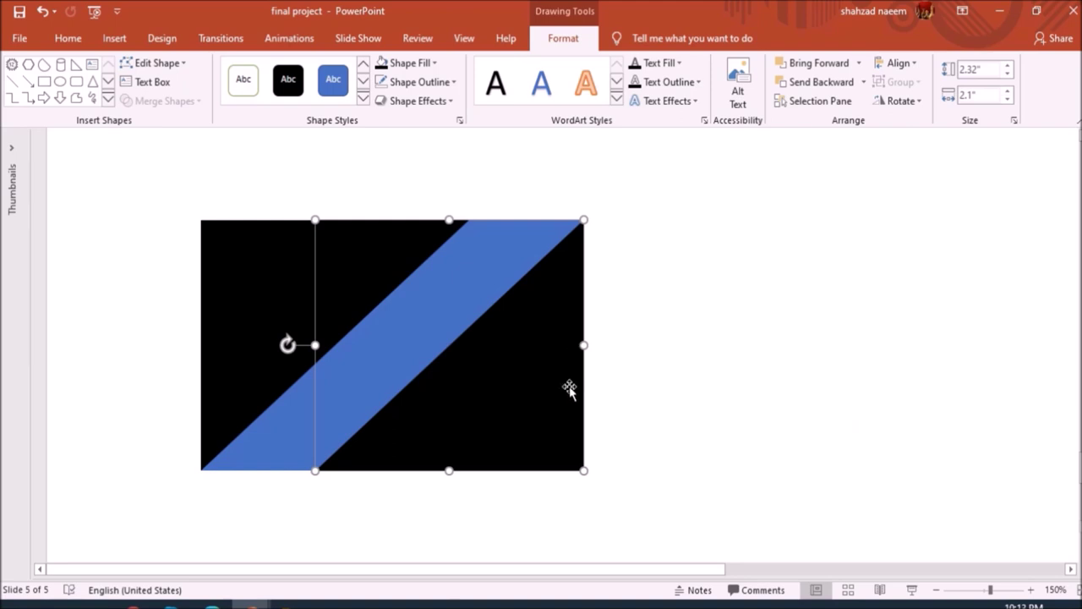
Merge the rectangle with both corner triangles so the triangles are cut away and only the diagonal band remains.
left_click(251, 421, "shift")
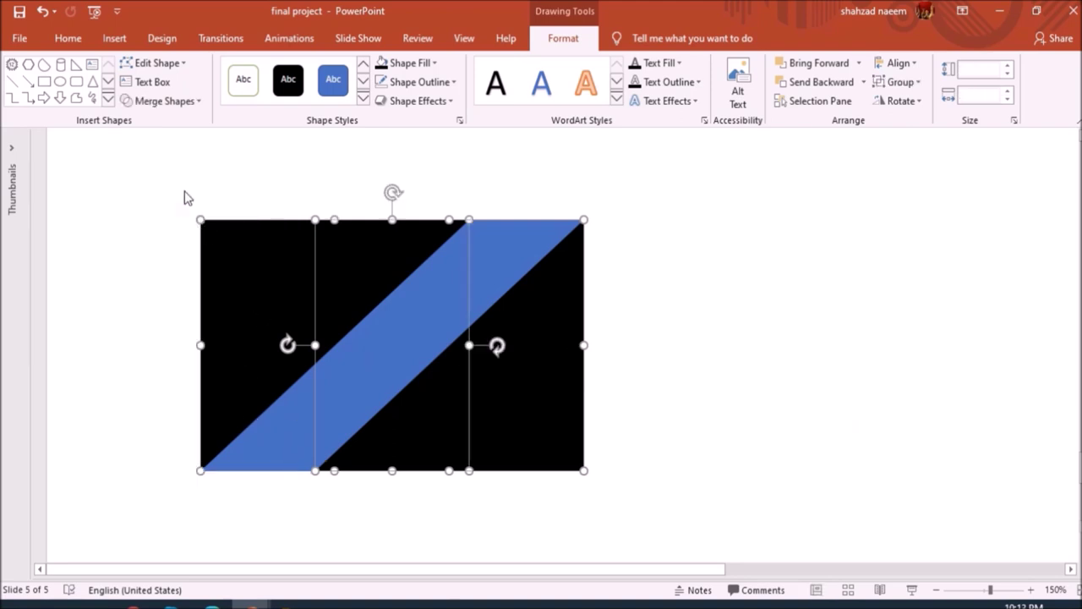
left_click(165, 100)
left_click(162, 164)
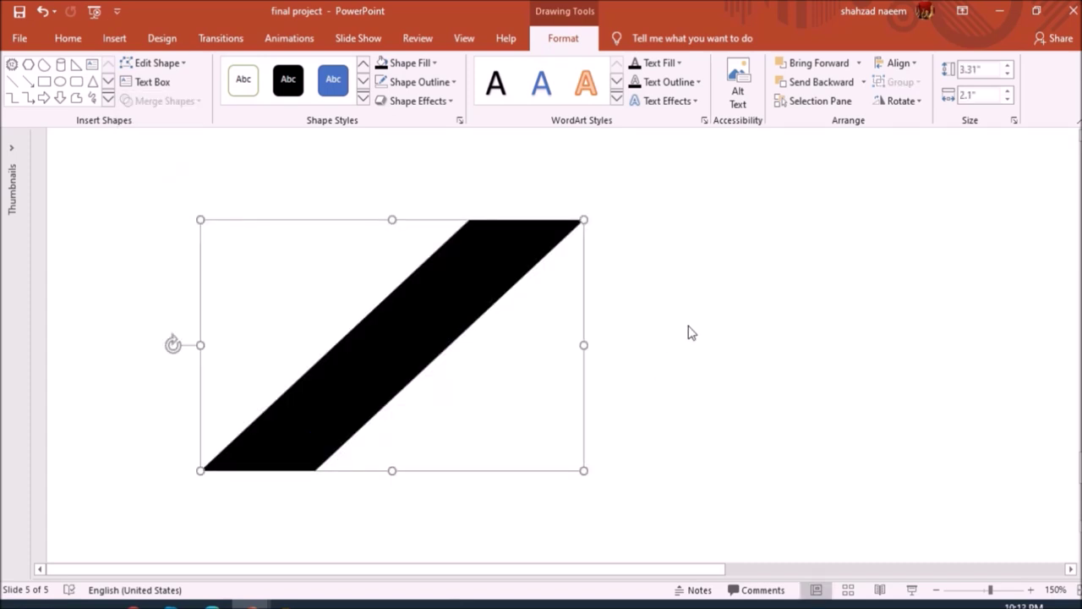
left_click(647, 319)
Draw a rectangle across the full slide width, set its height to 1.42", and move it over the middle of the diagonal band.
scroll(647, 319, "down", 5)
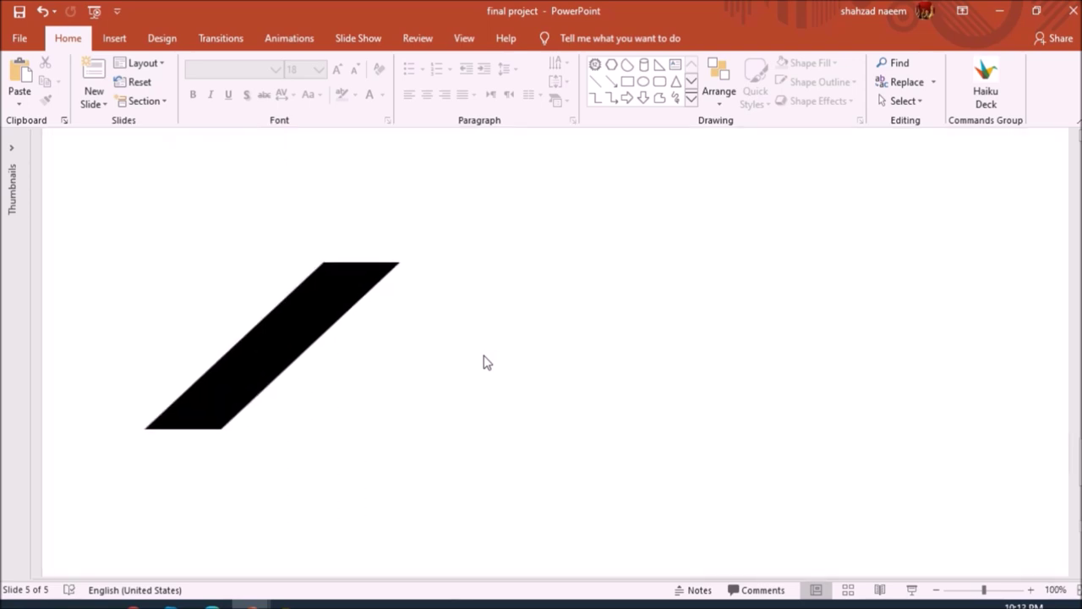
left_click(626, 82)
mouse_move(169, 289)
left_mouse_down()
mouse_move(189, 343)
mouse_move(437, 375)
mouse_move(573, 373)
mouse_move(800, 408)
mouse_move(911, 408)
mouse_move(940, 387)
left_mouse_up()
left_click(985, 68)
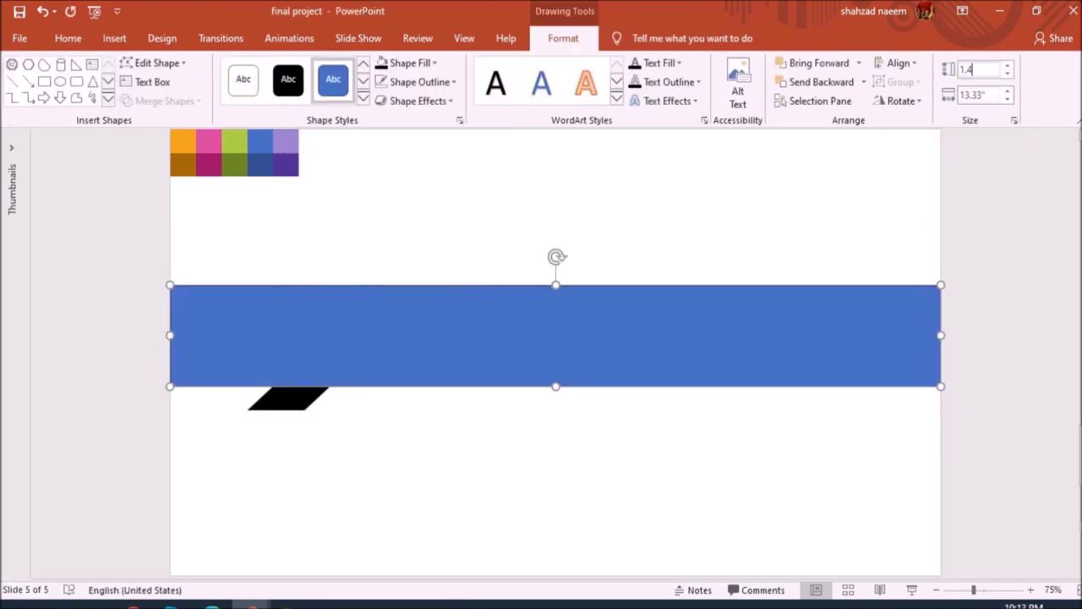
key("Return")
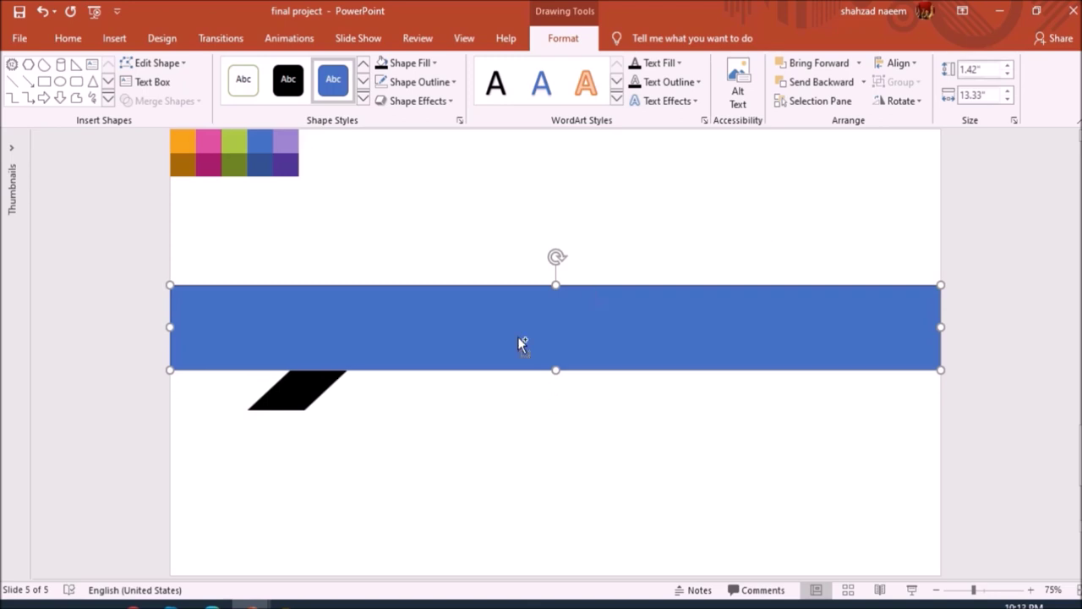
scroll(522, 344, "up", 5, "ctrl")
left_click_drag(375, 364, 377, 397)
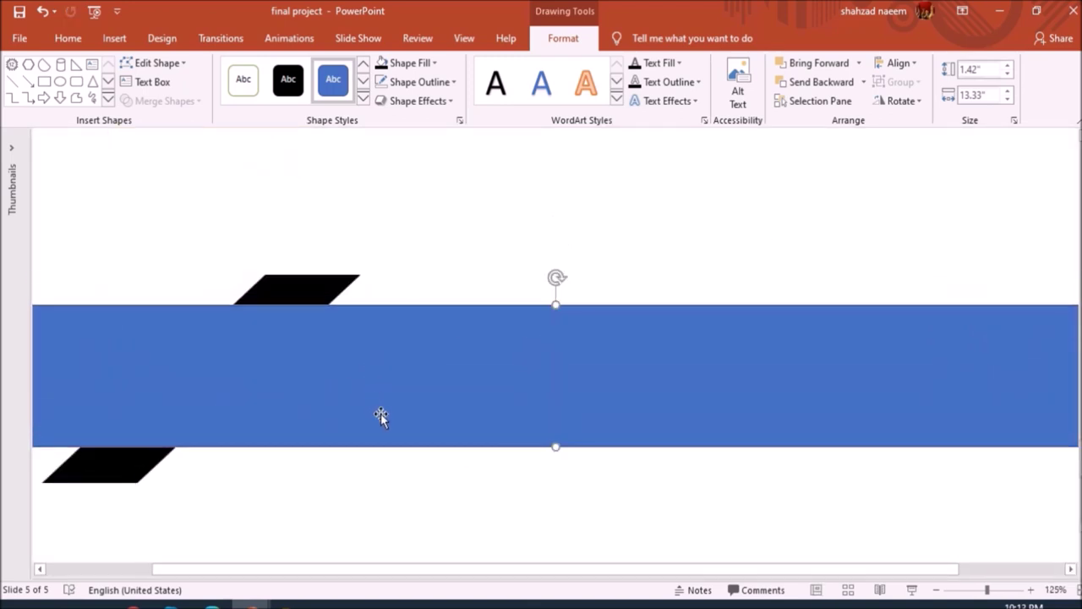
Remove the blue bar's outline and send it behind the black diagonal band.
scroll(381, 423, "down", 2, "ctrl")
left_click(419, 82)
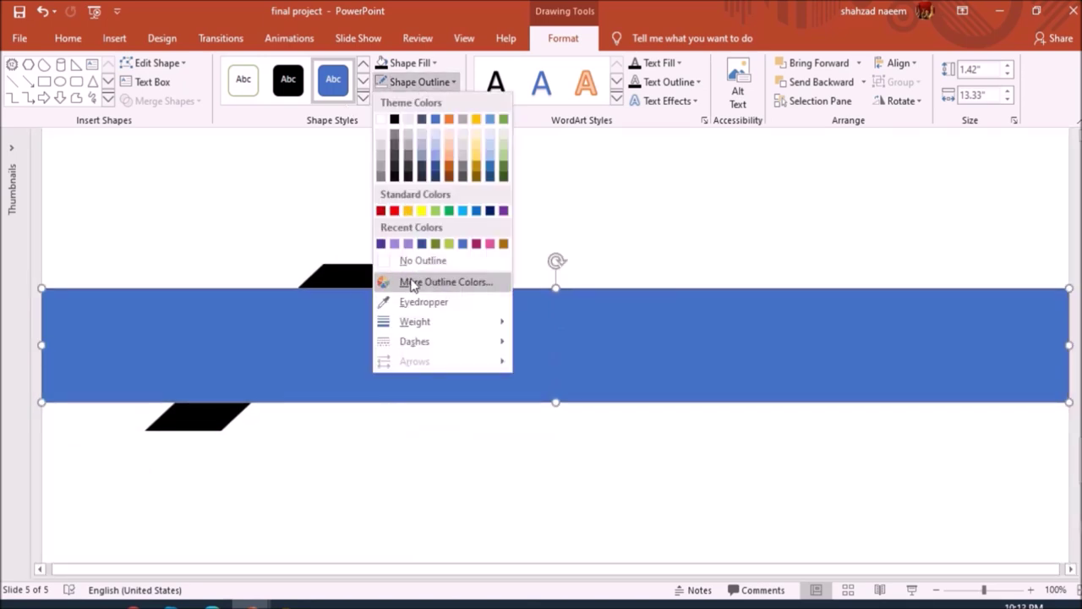
left_click(408, 259)
right_click(395, 327)
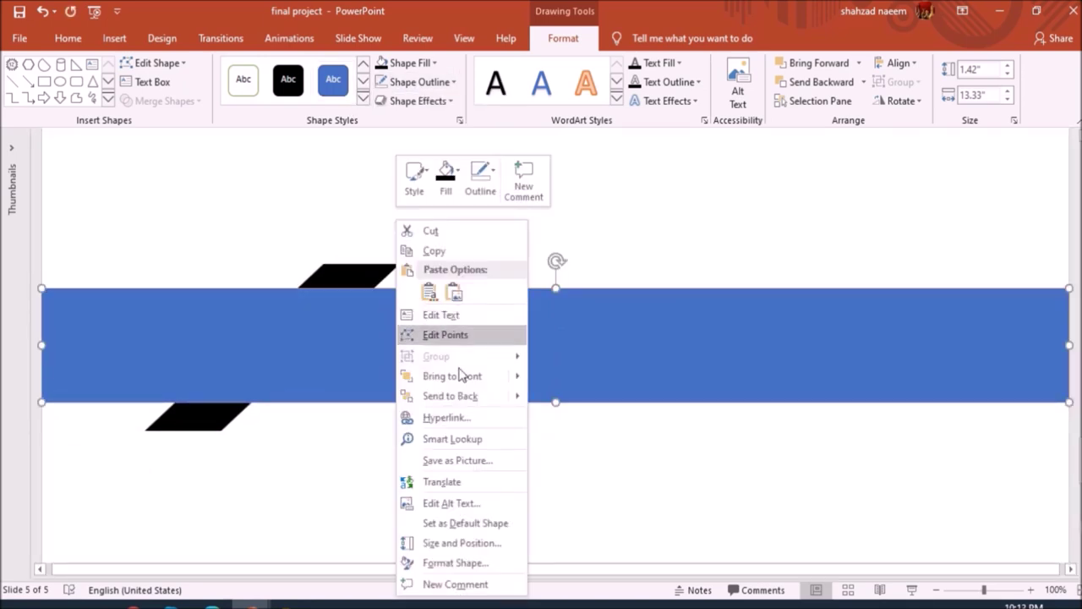
left_click(471, 394)
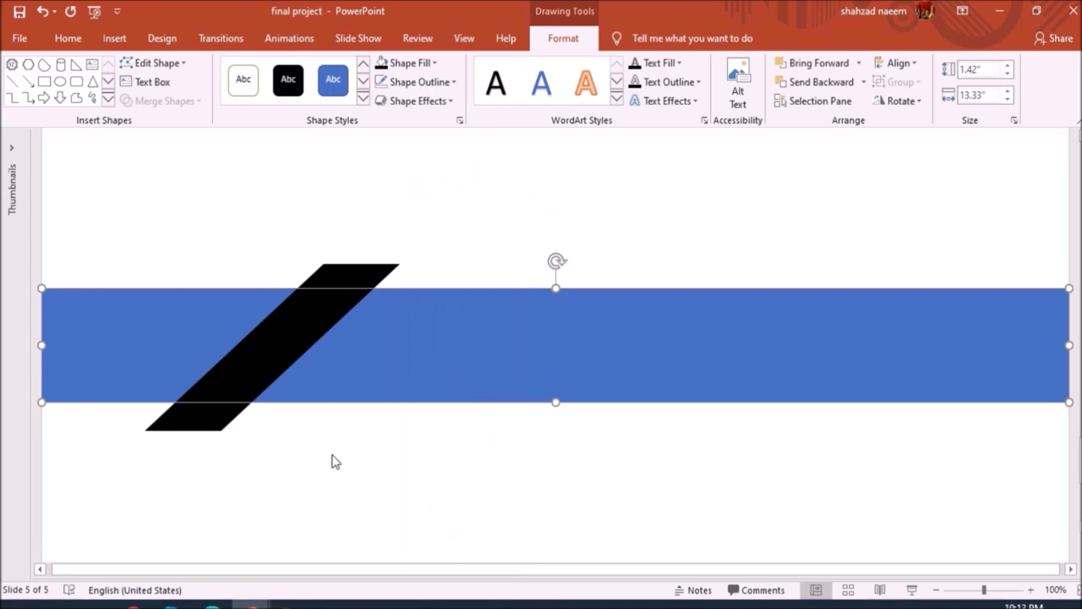
Align the blue bar and the black diagonal band by their vertical middles.
left_click(377, 276, "shift")
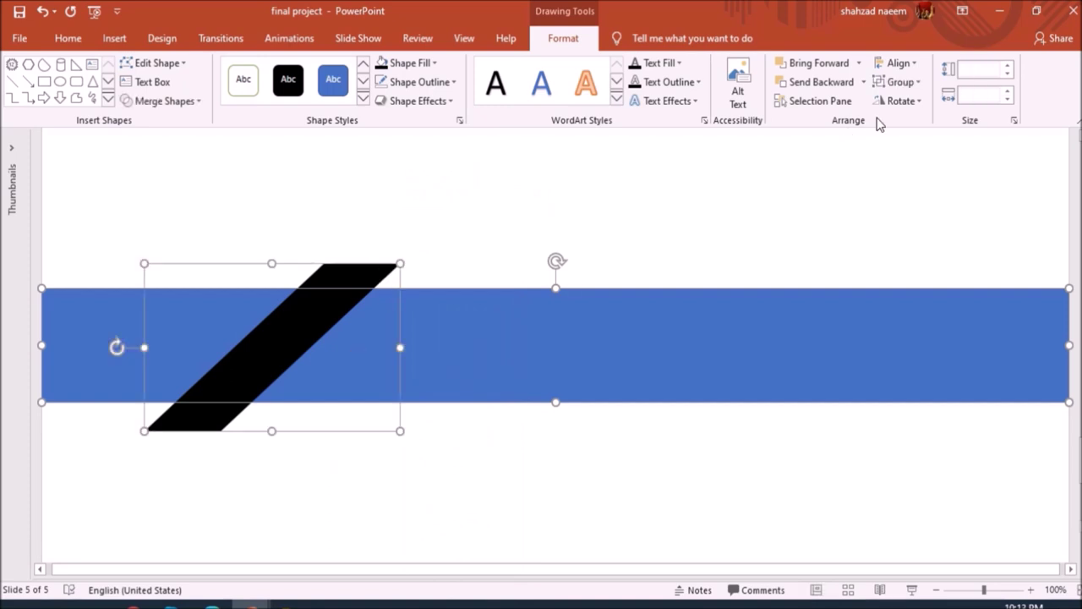
left_click(896, 64)
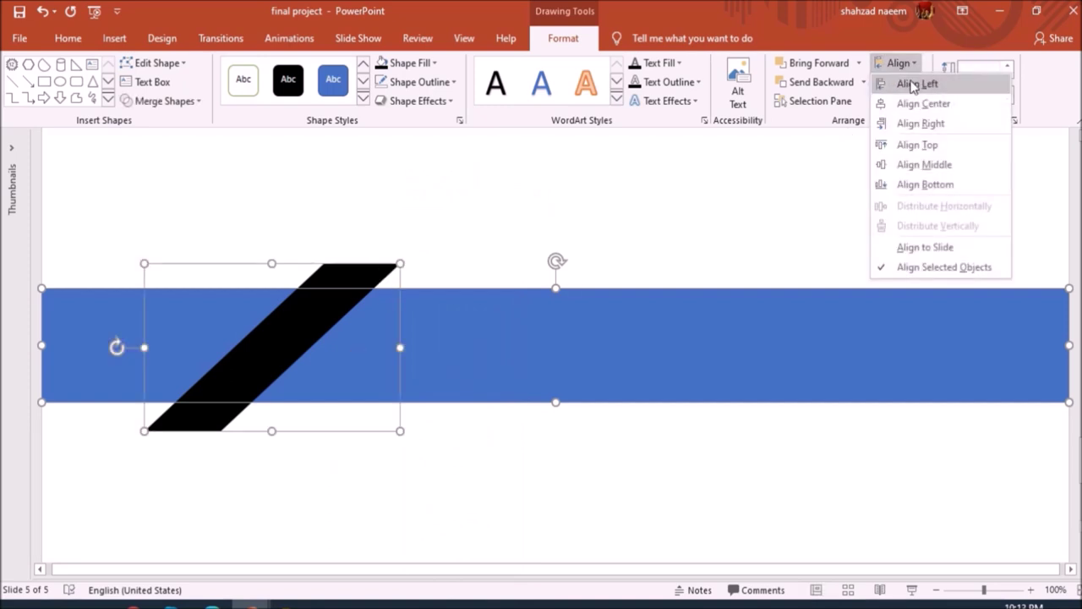
left_click(928, 166)
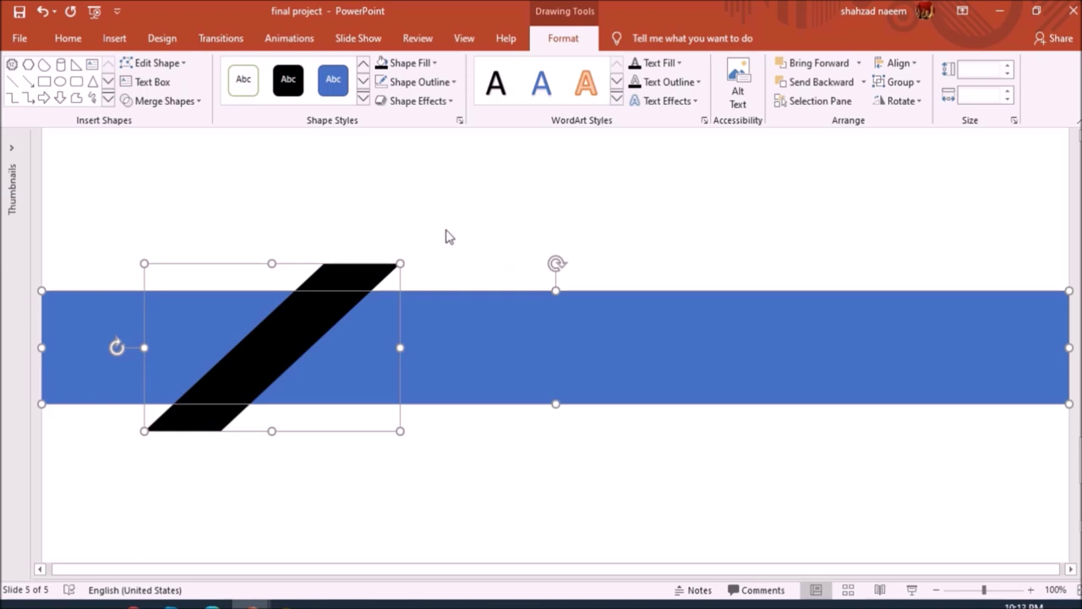
left_click(451, 224)
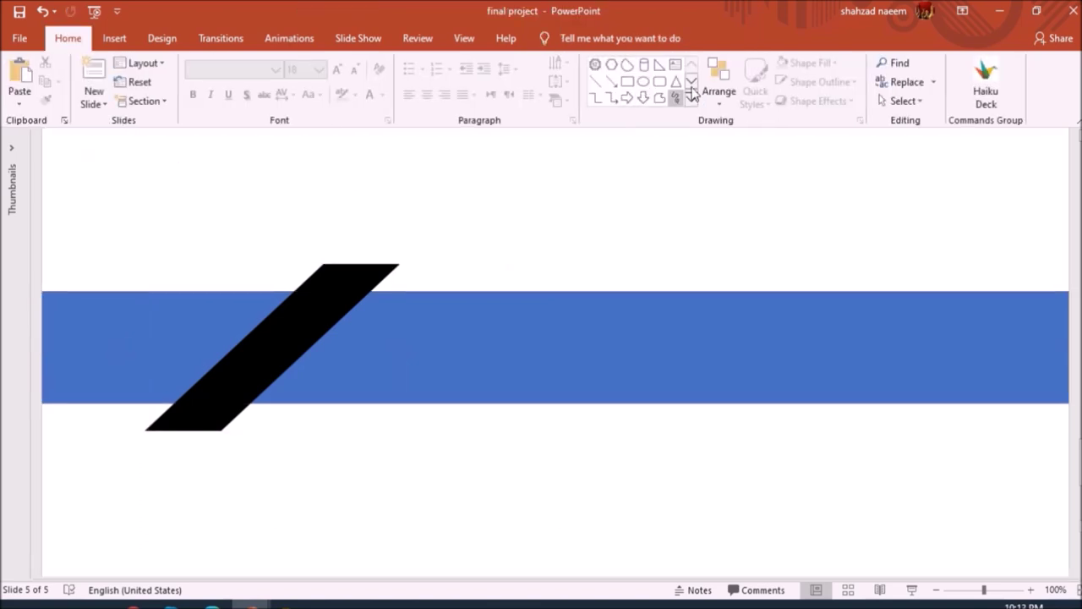
Draw a small isosceles triangle beside the black band's upper-right tip, just above the blue bar.
left_click(676, 82)
scroll(383, 272, "up", 2, "ctrl")
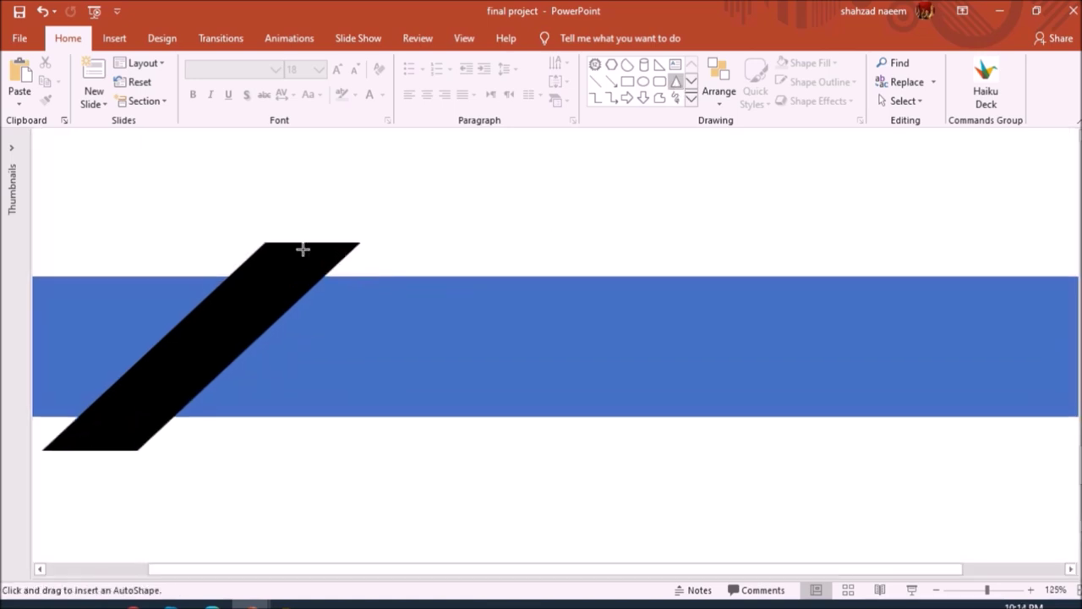
left_click_drag(191, 572, 150, 572)
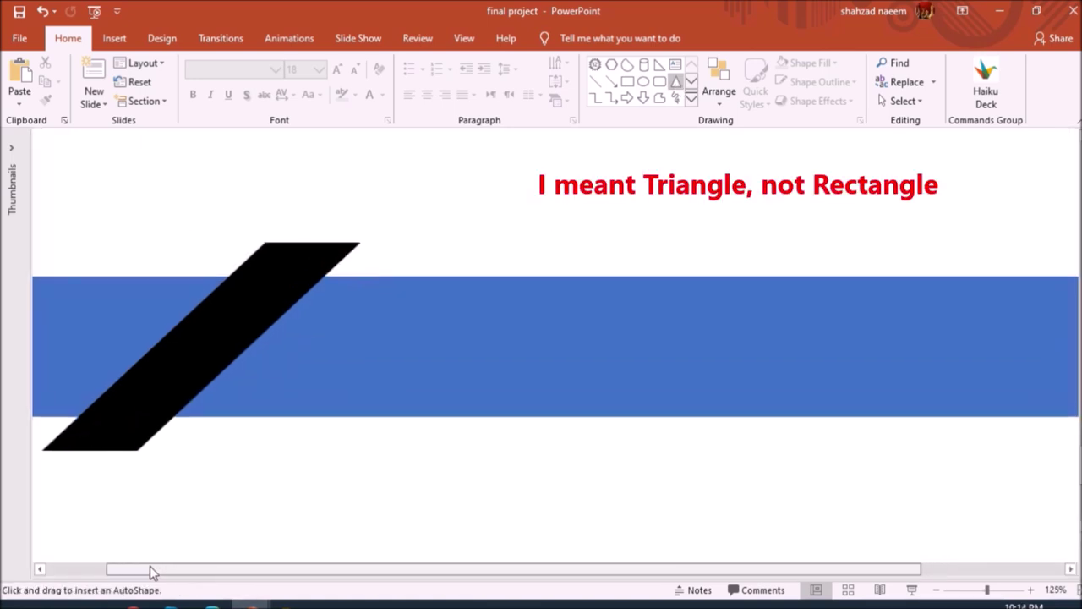
scroll(214, 261, "up", 4, "ctrl")
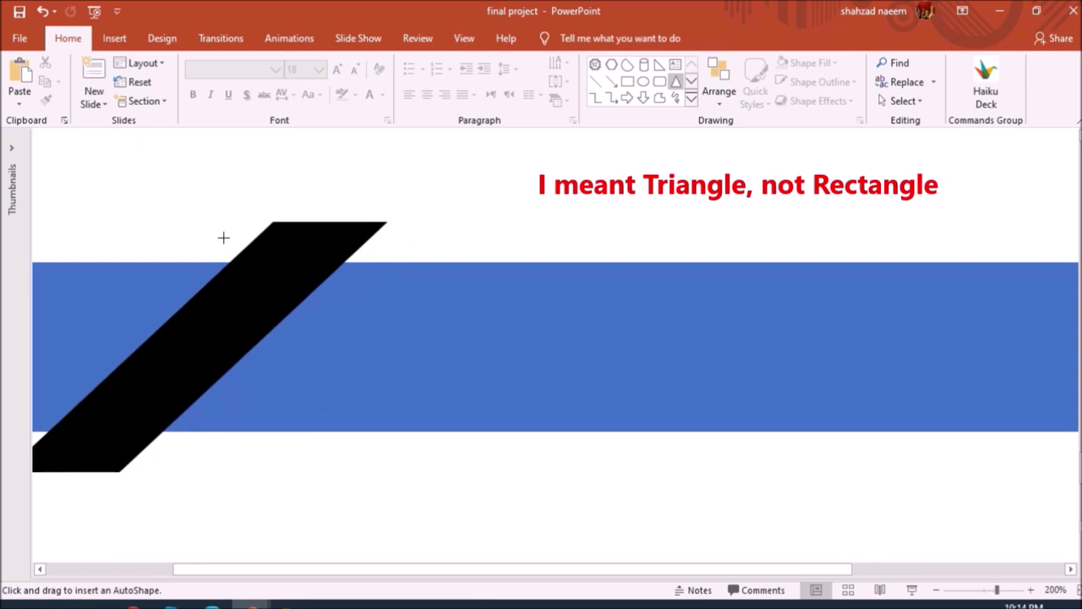
scroll(222, 237, "up", 3, "ctrl")
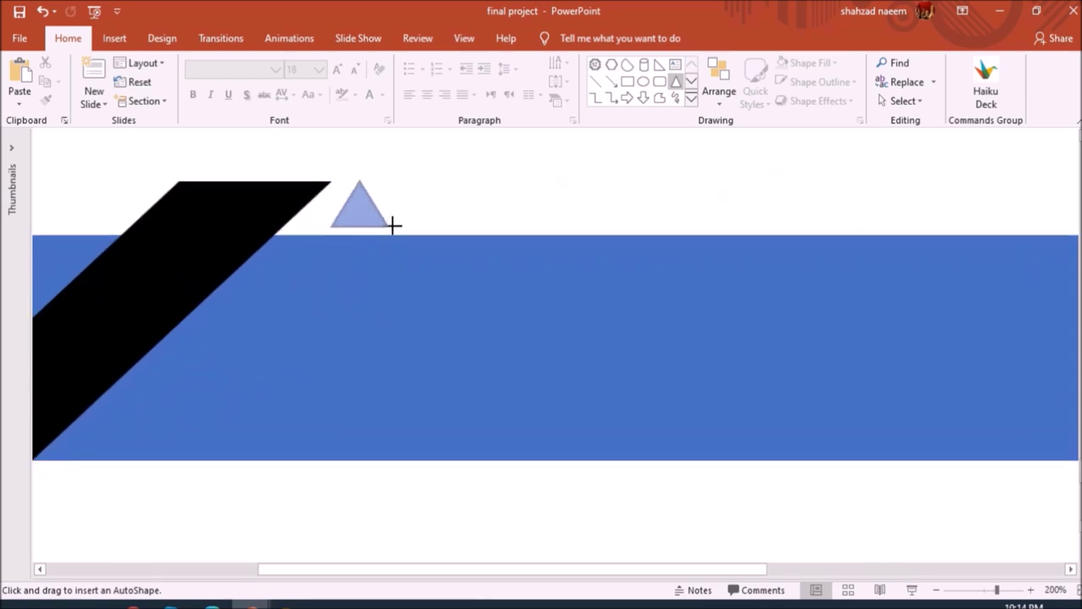
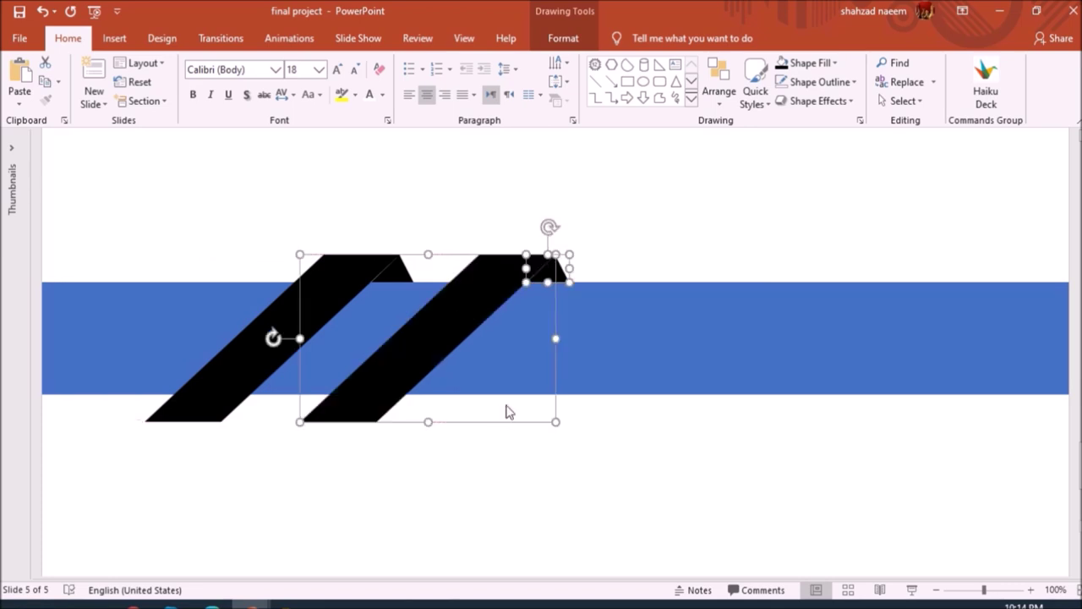
Duplicate the band with its fold triangle along the blue bar to make five evenly spaced bands.
left_click_drag(466, 320, 748, 344)
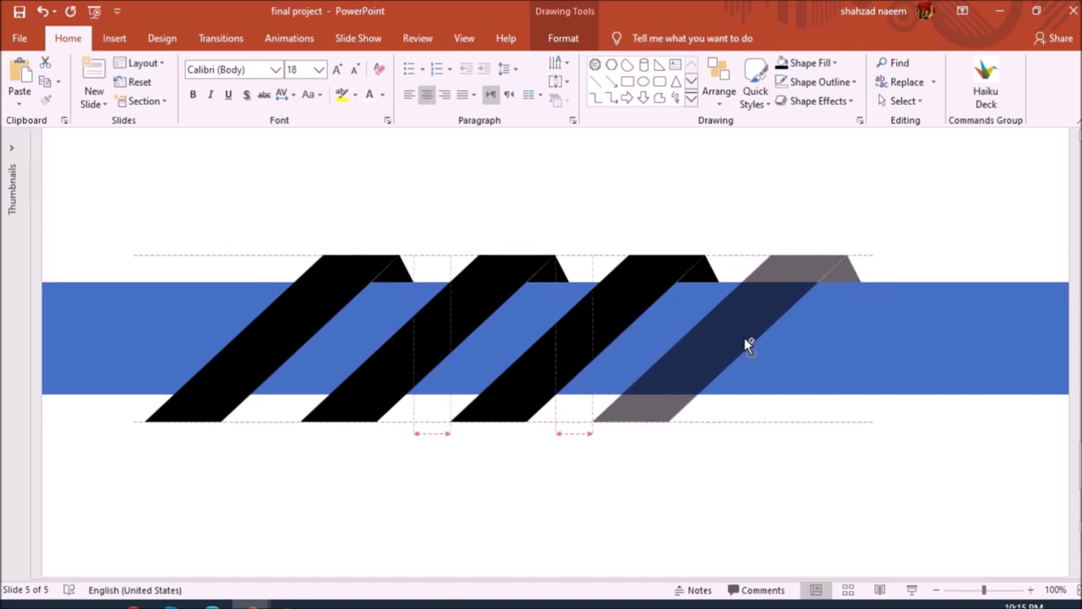
left_click_drag(746, 337, 911, 332)
scroll(848, 449, "down", 2)
scroll(268, 381, "up", 2)
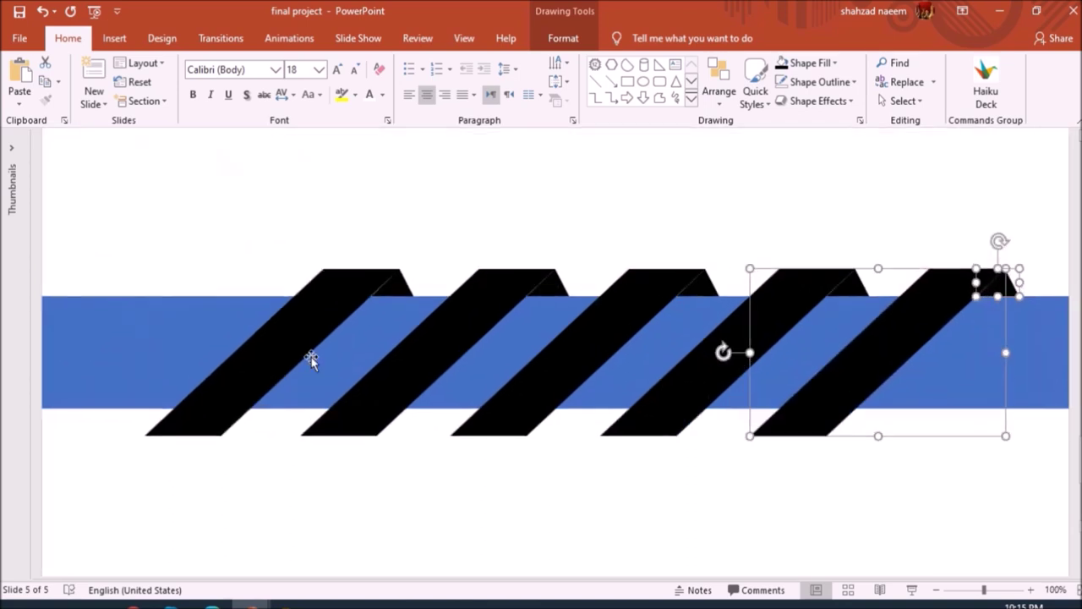
Copy the first band's upper fold triangle, rotate the copy 180°, and fit it against the band's lower-left end beneath the blue bar.
left_click(393, 286)
left_click_drag(393, 286, 132, 428)
scroll(135, 440, "up", 5)
left_click_drag(234, 288, 229, 413)
left_click_drag(224, 341, 265, 345)
scroll(253, 367, "up", 5)
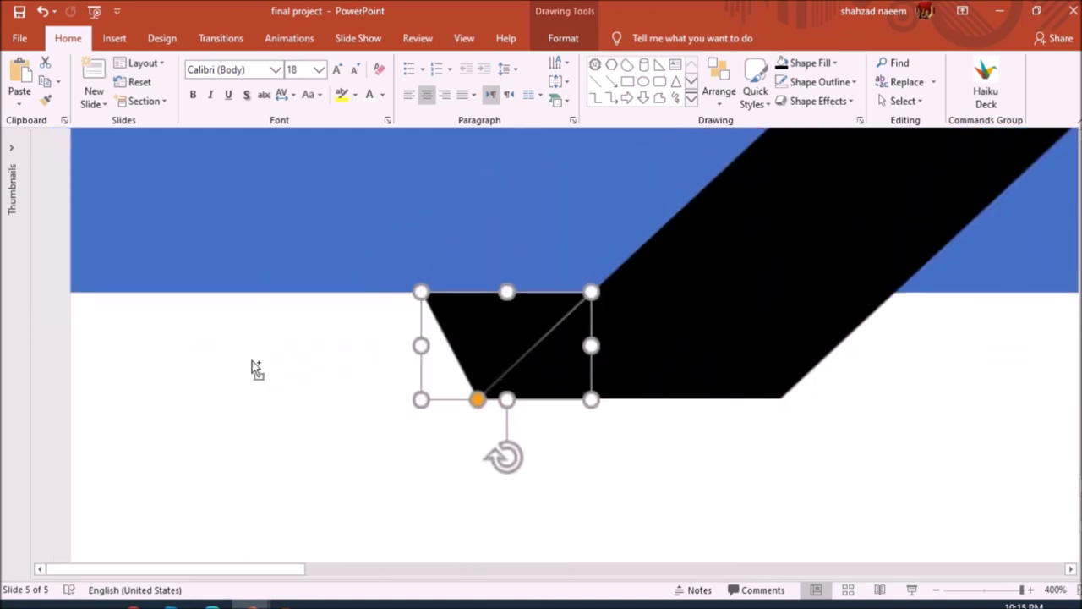
mouse_move(498, 326)
left_mouse_down()
mouse_move(512, 322)
mouse_move(504, 316)
left_mouse_up()
left_click(534, 492)
Duplicate the lower fold triangle onto the lower-left ends of the second, third and fourth bands.
scroll(522, 442, "down", 5)
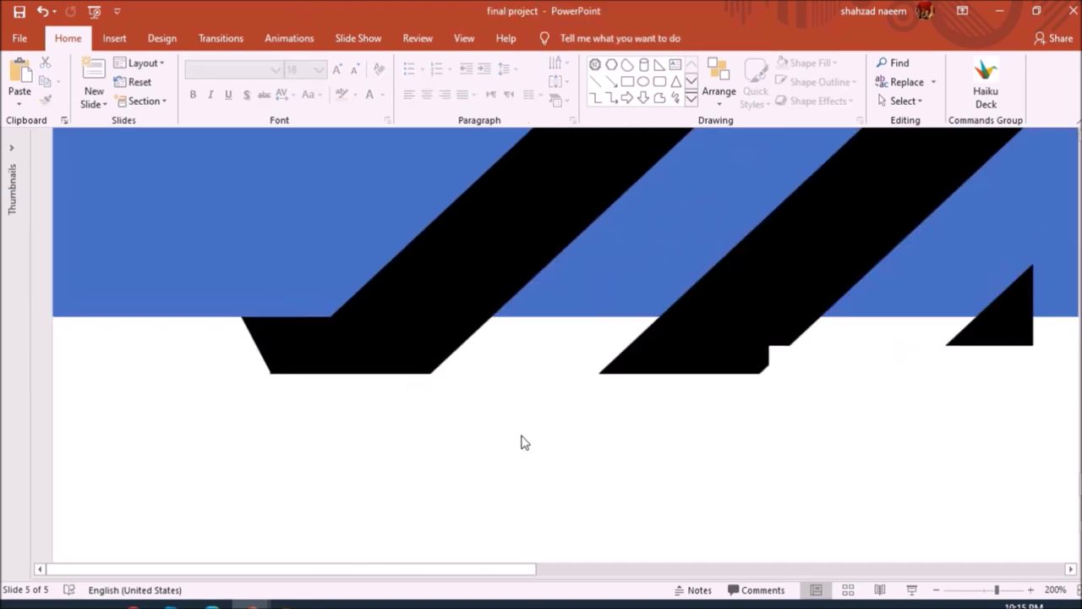
left_click_drag(269, 340, 580, 335)
left_click(630, 453)
scroll(631, 447, "down", 5)
left_click_drag(363, 350, 746, 350)
left_click(594, 444)
Nudge the fourth band's lower fold triangle slightly right and up so it sits flush with the band and bar.
scroll(752, 405, "up", 5, "ctrl")
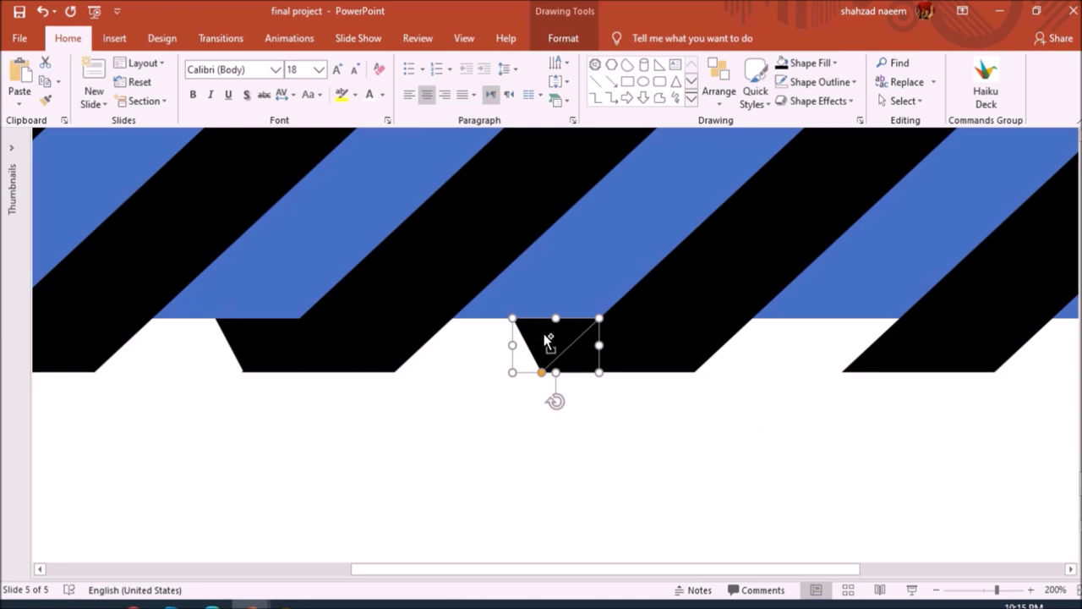
key("ctrl+Right")
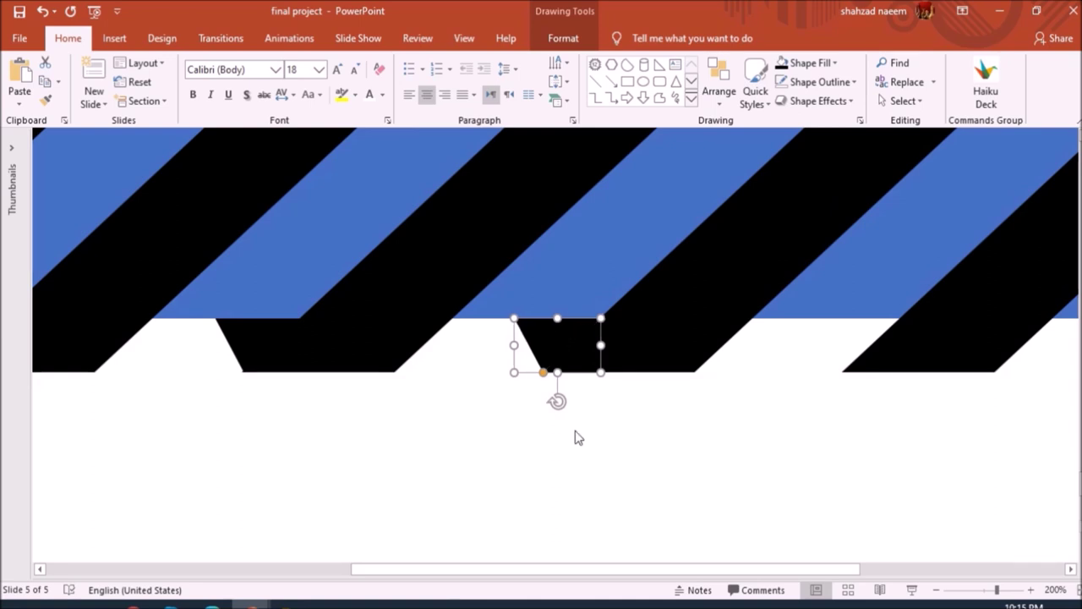
key("ctrl+Up")
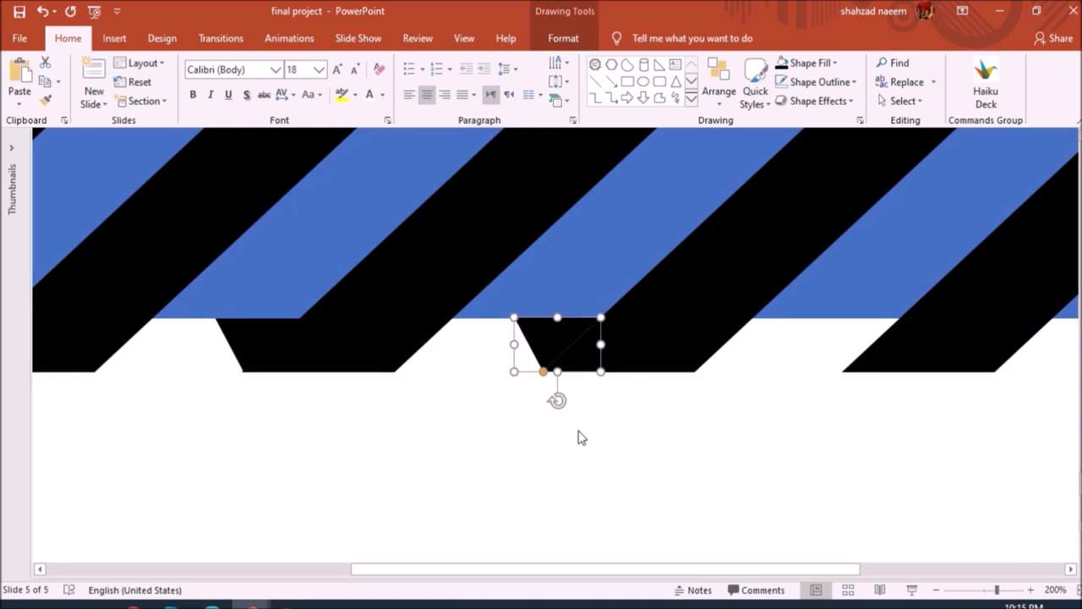
left_click(579, 438)
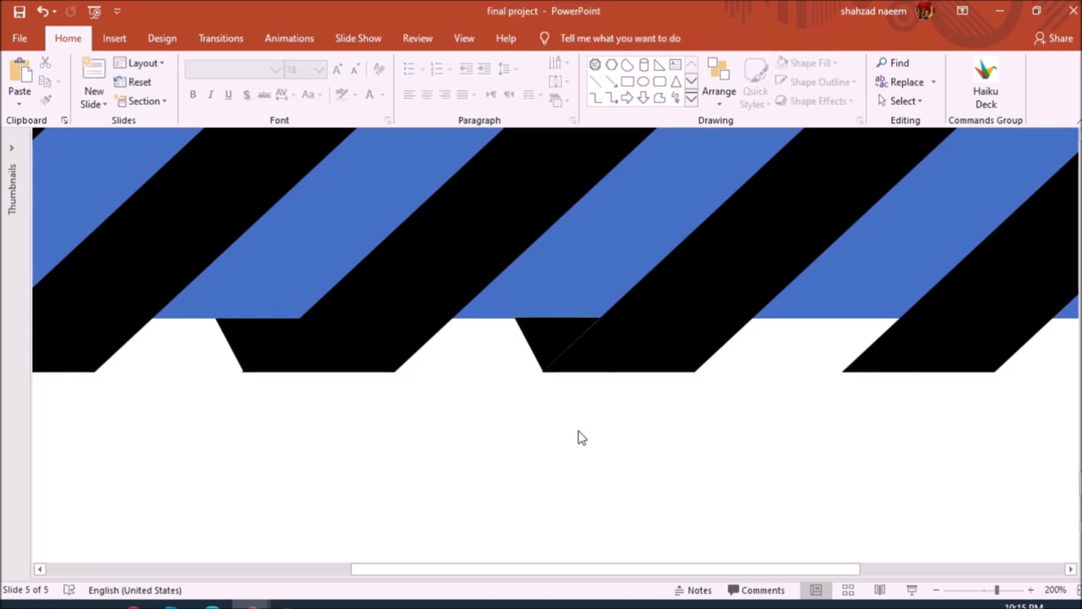
Duplicate the lower fold triangle onto the lower-left end of the fifth band.
left_click_drag(550, 331, 855, 338)
left_click(865, 437)
scroll(866, 438, "down", 5)
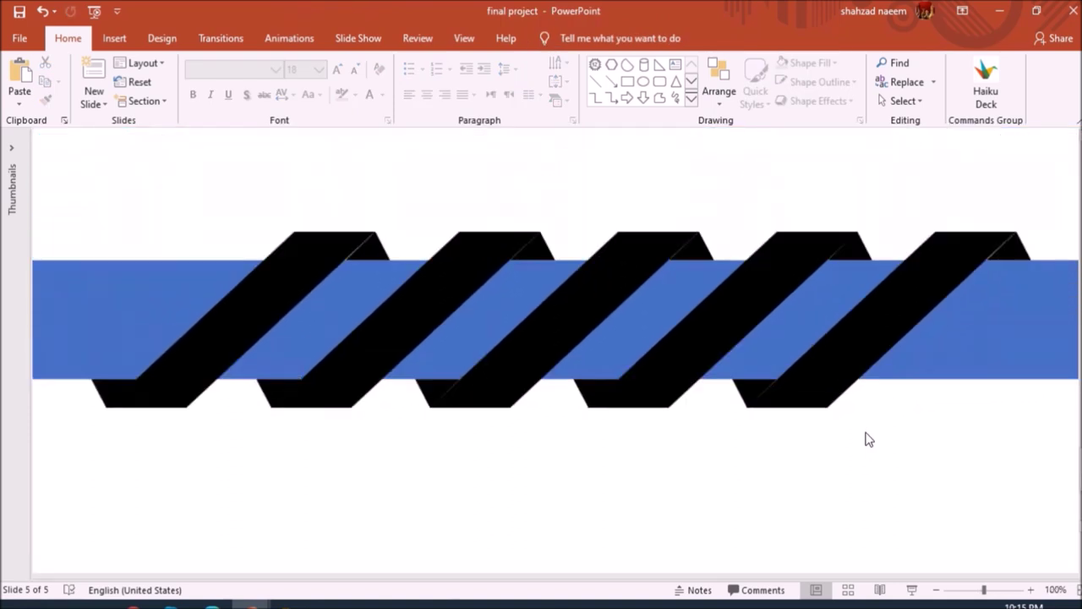
Group the first band with its two fold triangles, and the second band with its own two as a separate group.
scroll(866, 437, "down", 3)
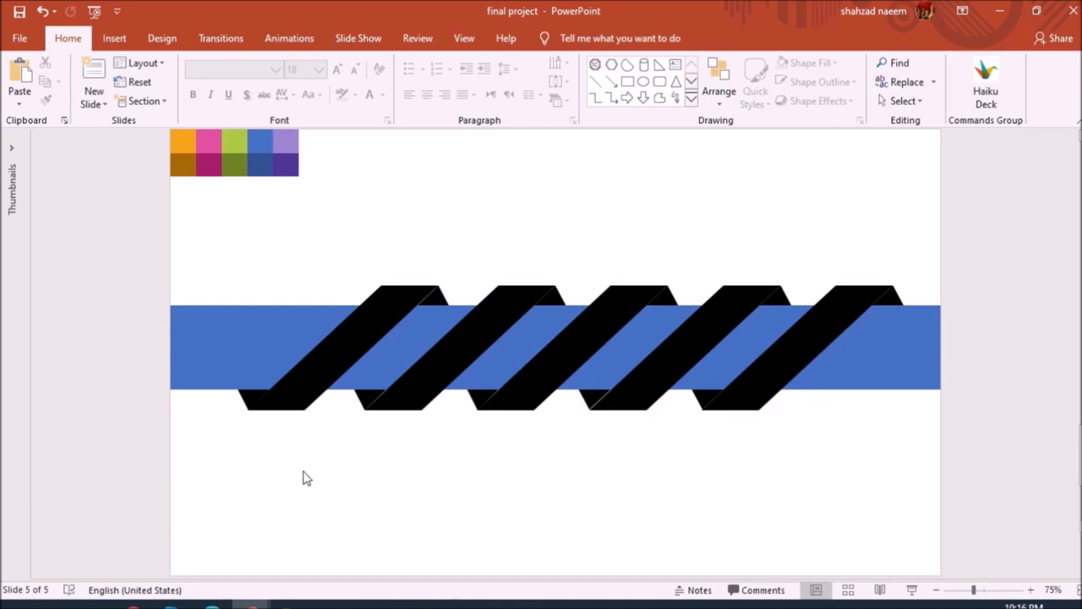
left_click(245, 397)
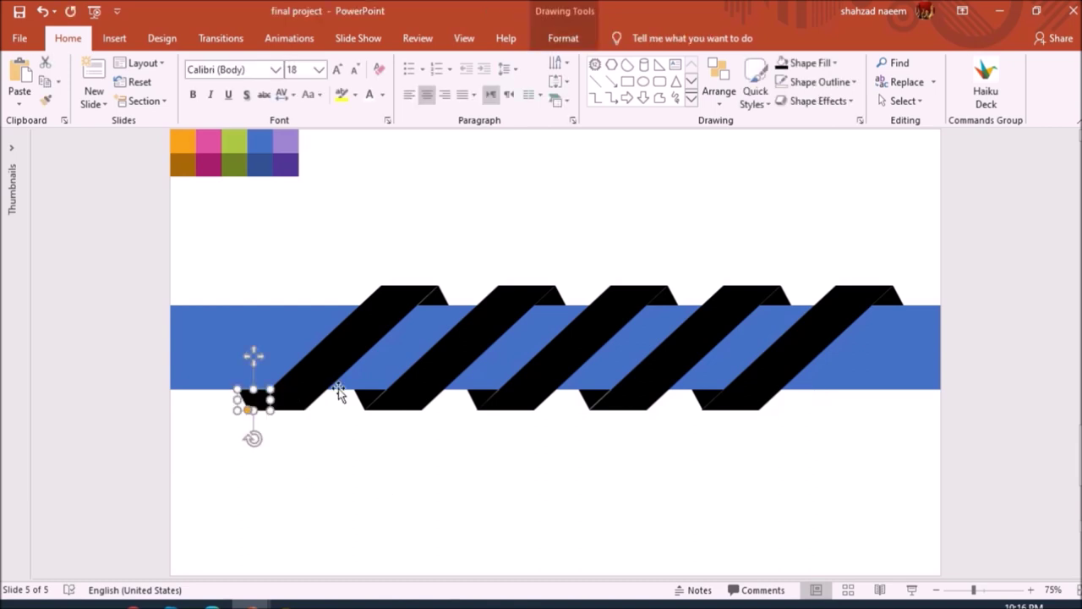
left_click(405, 334, "shift")
left_click(443, 298, "shift")
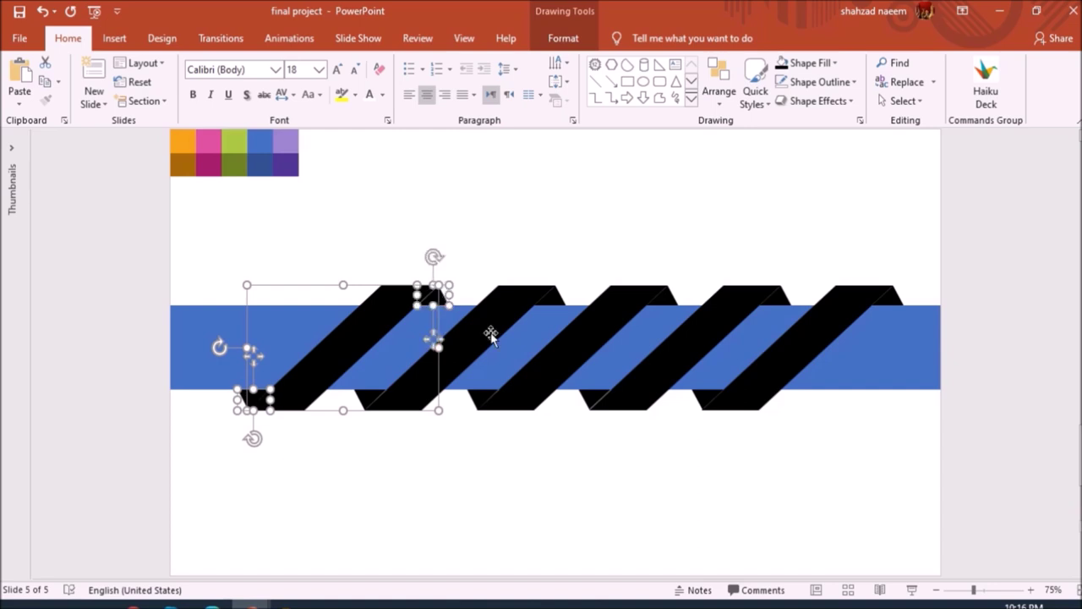
key("ctrl+g")
left_click(367, 398)
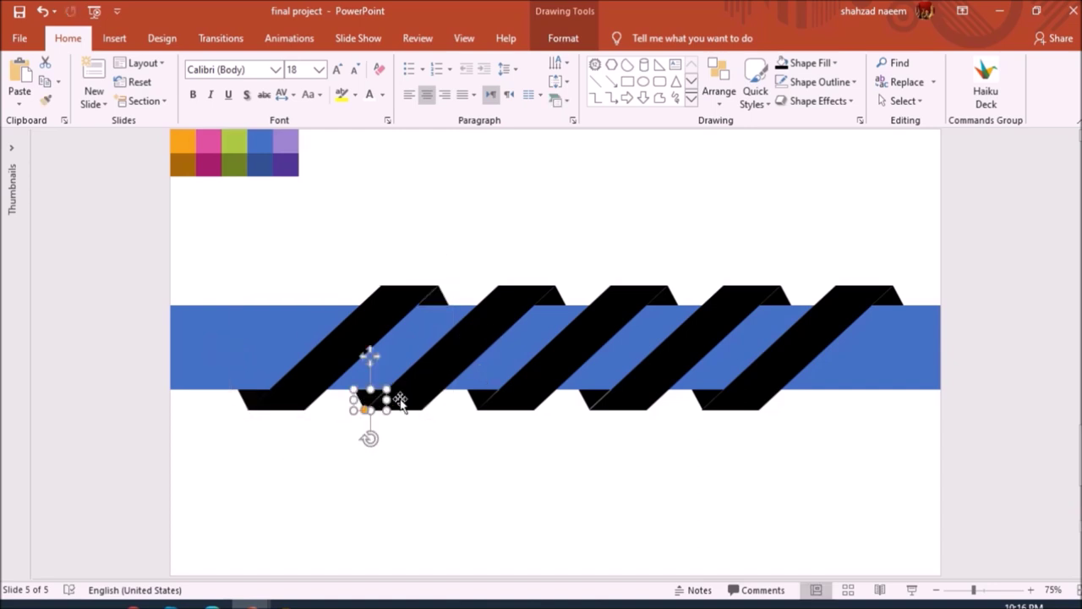
left_click(545, 329, "shift")
left_click(556, 296, "shift")
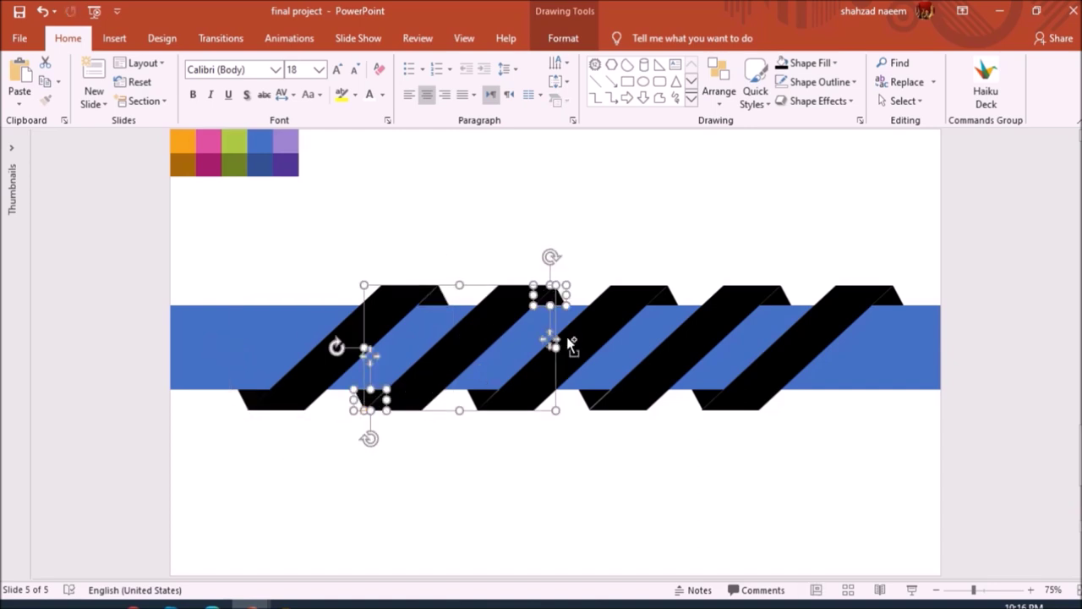
key("ctrl+g")
Group the third, fourth and fifth bands each with their own upper and lower fold triangles.
left_click(478, 399)
left_click(607, 359, "shift")
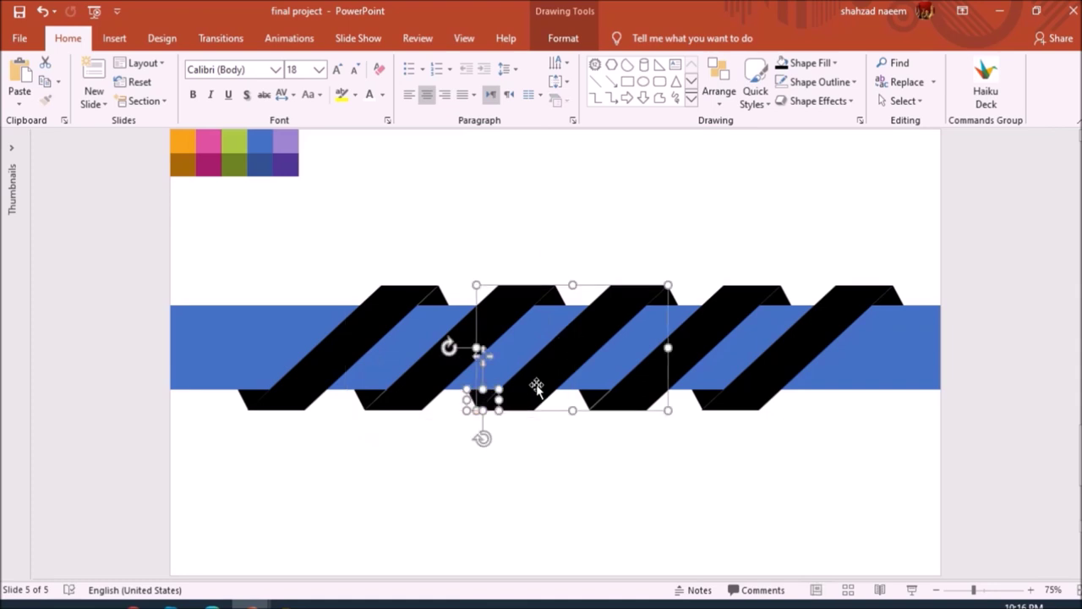
left_click(663, 297, "shift")
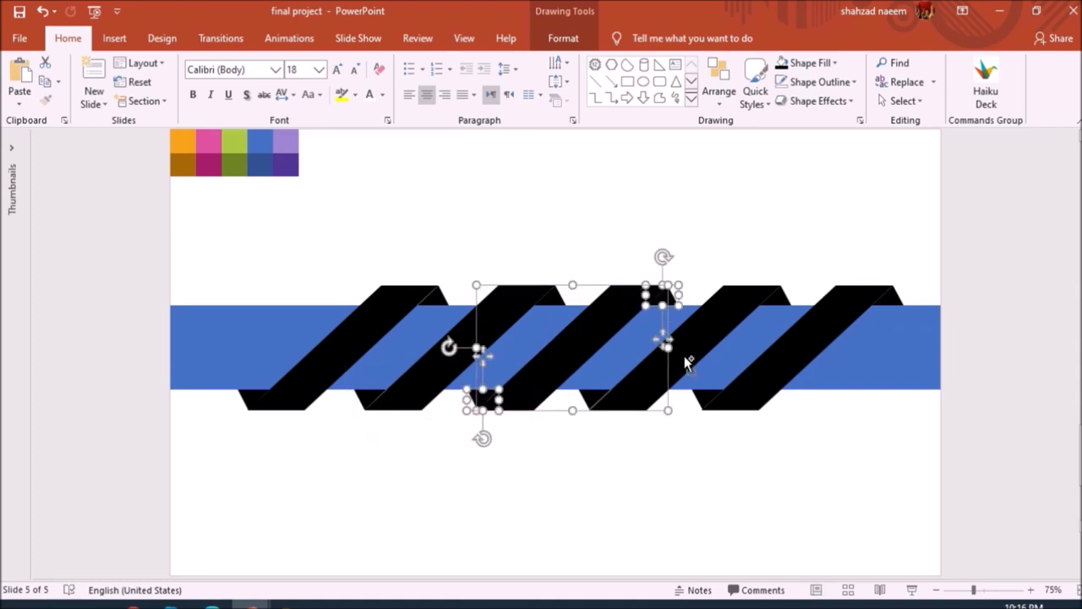
key("ctrl+g")
left_click(590, 399)
left_click(645, 389, "shift")
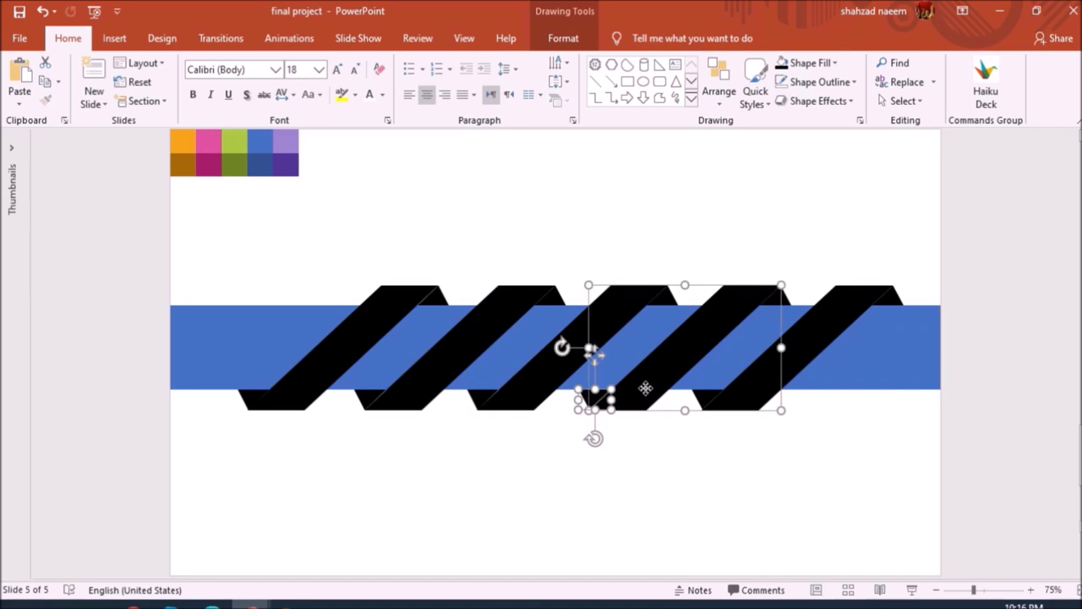
left_click(778, 294, "shift")
key("ctrl+g")
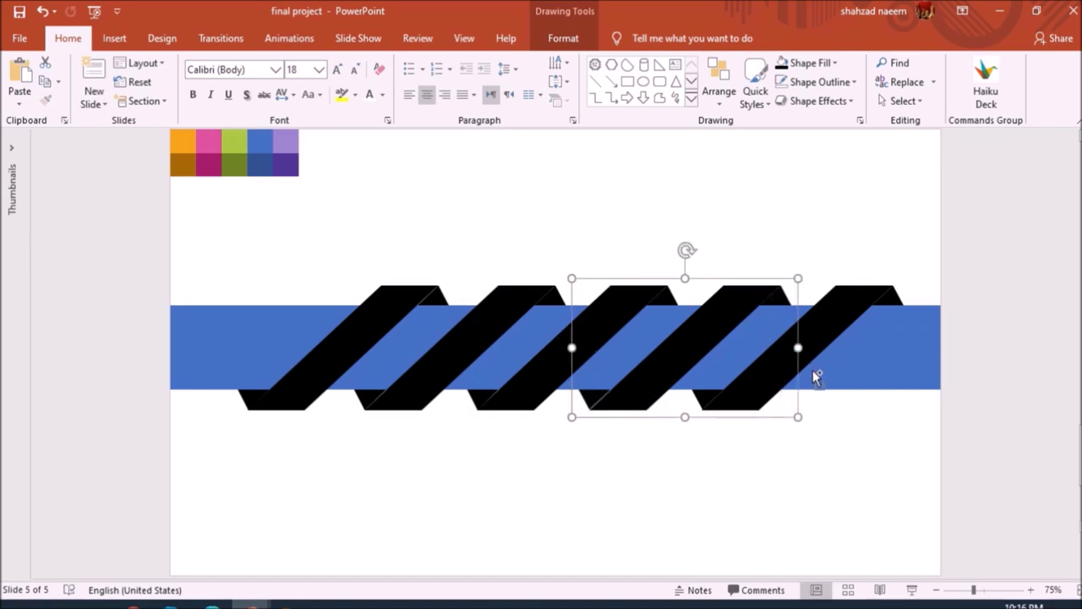
left_click(709, 399)
left_click(757, 390, "shift")
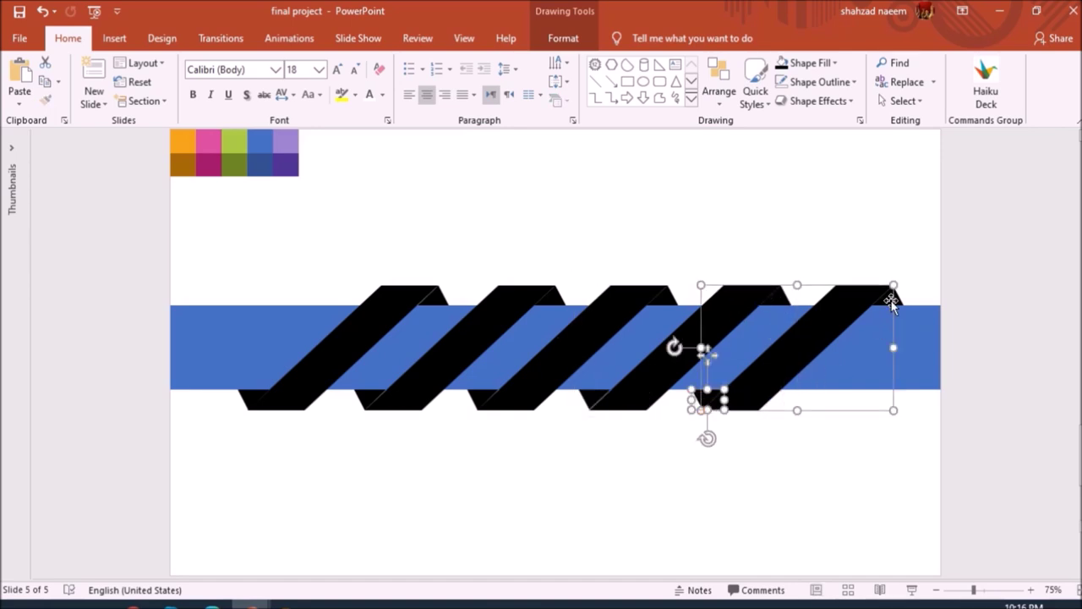
left_click(884, 306, "shift")
key("ctrl+g")
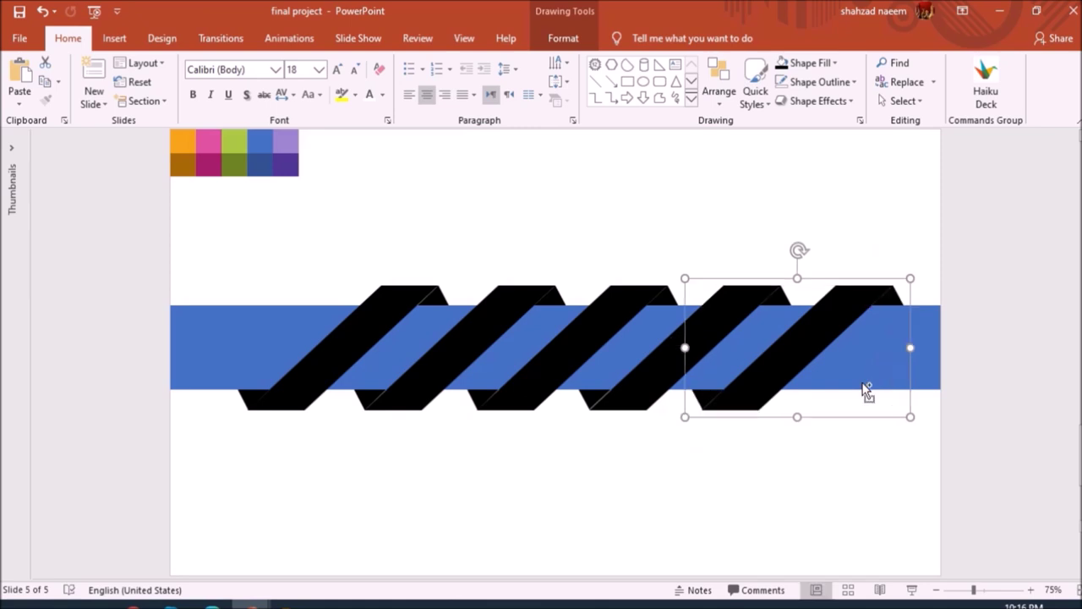
Distribute the five grouped ribbon bands horizontally so they are evenly spaced along the blue bar.
mouse_move(224, 226)
left_mouse_down()
mouse_move(320, 311)
mouse_move(834, 459)
mouse_move(928, 475)
left_mouse_up()
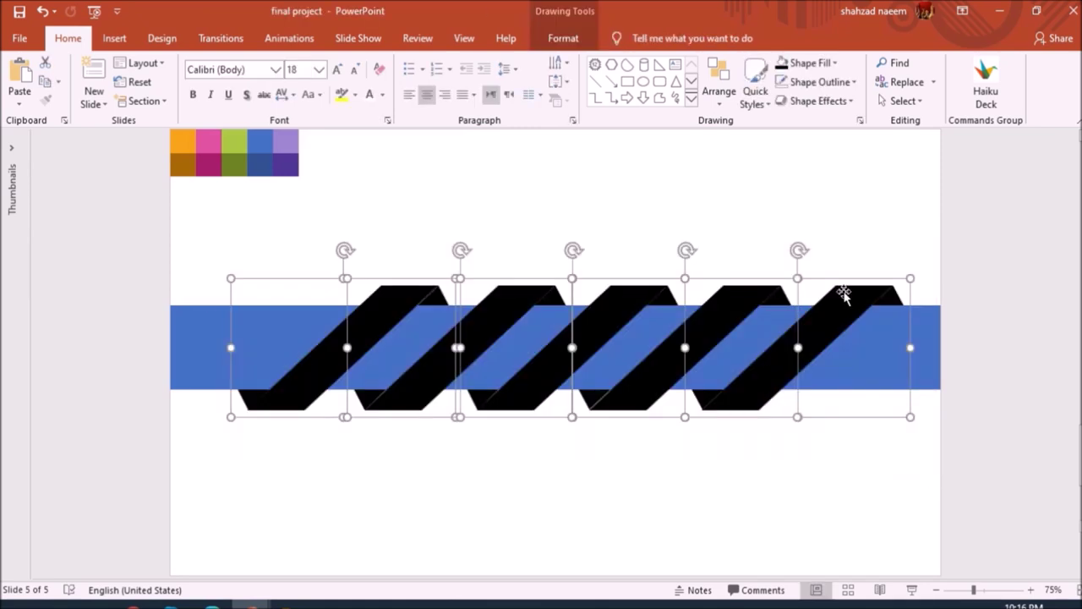
left_click(563, 38)
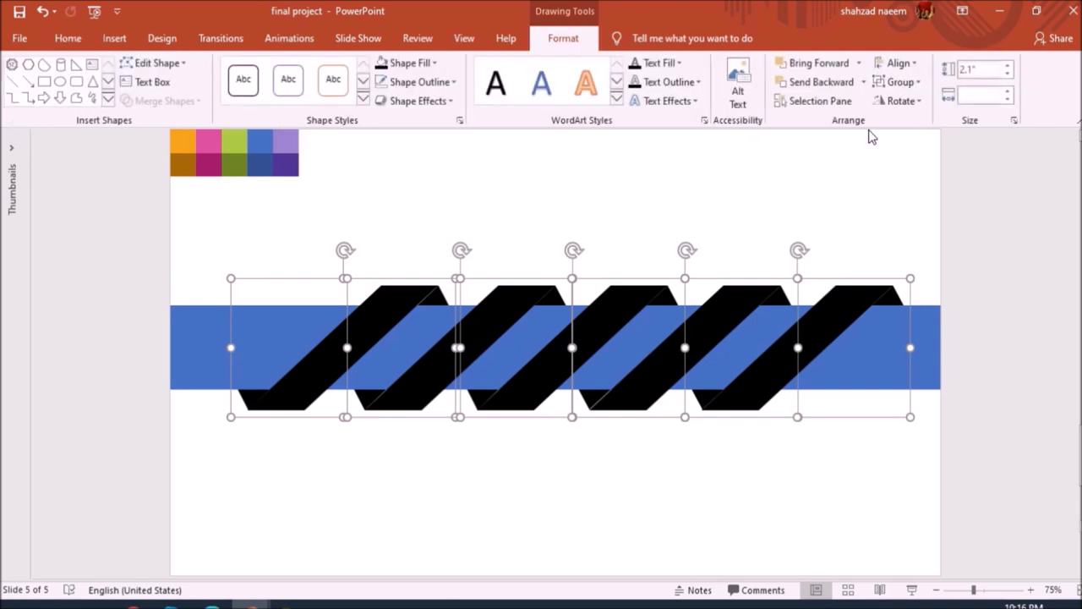
left_click(910, 64)
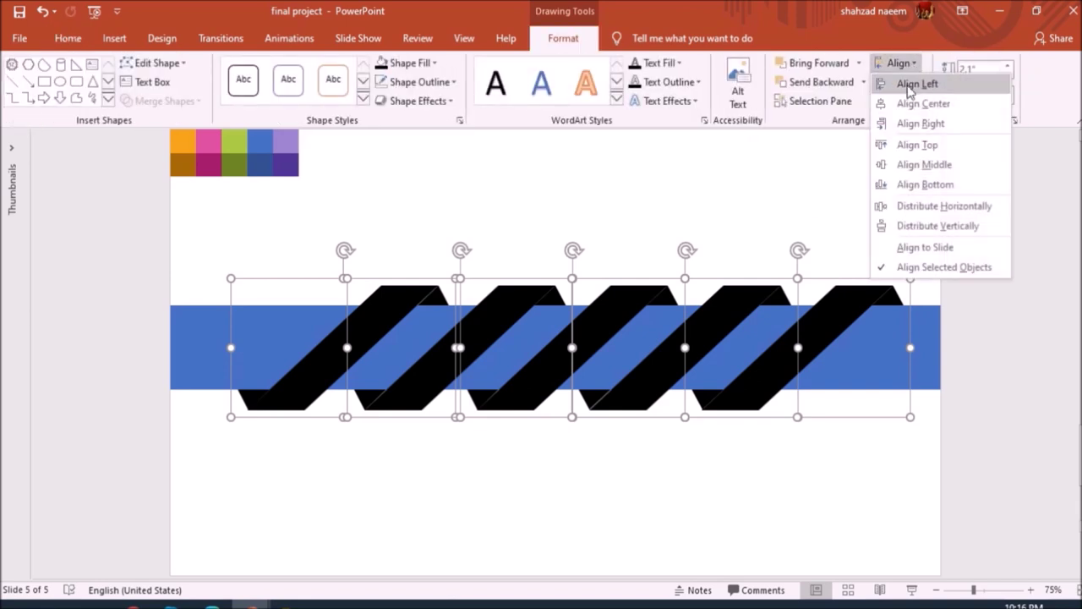
left_click(944, 207)
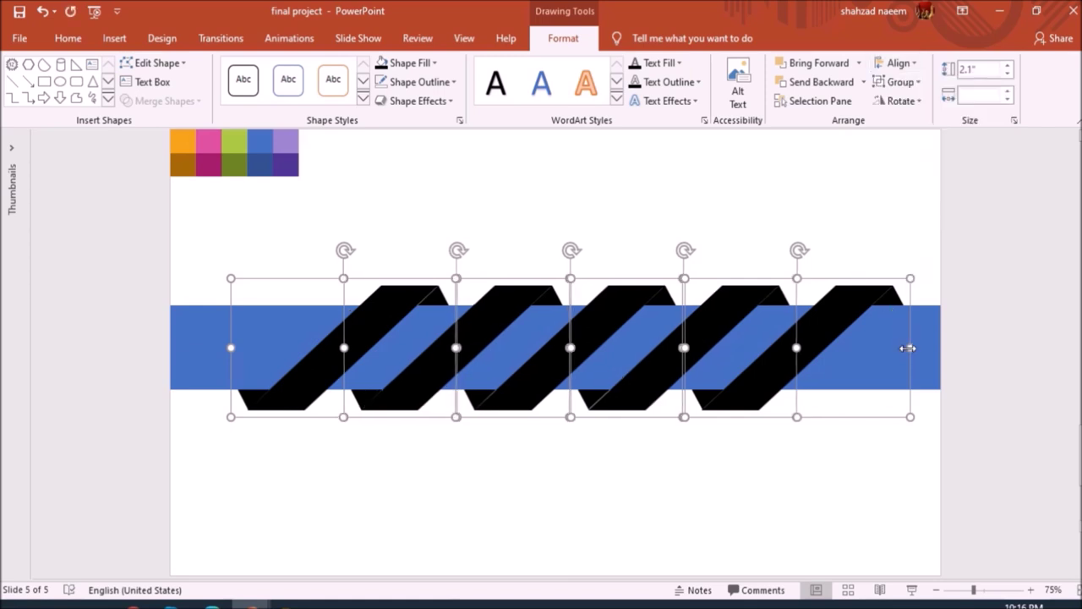
Nudge all five ribbon groups together slightly left to centre them on the blue bar.
key("Left")
key("Left")
key("Left")
key("Left")
key("Left")
key("Left")
key("Left")
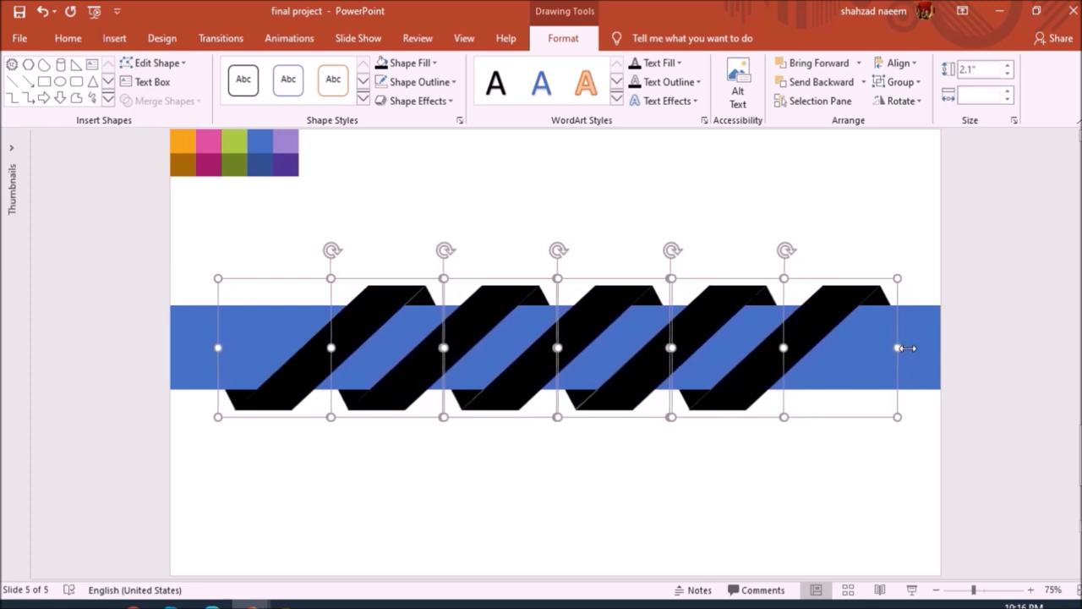
key("Left")
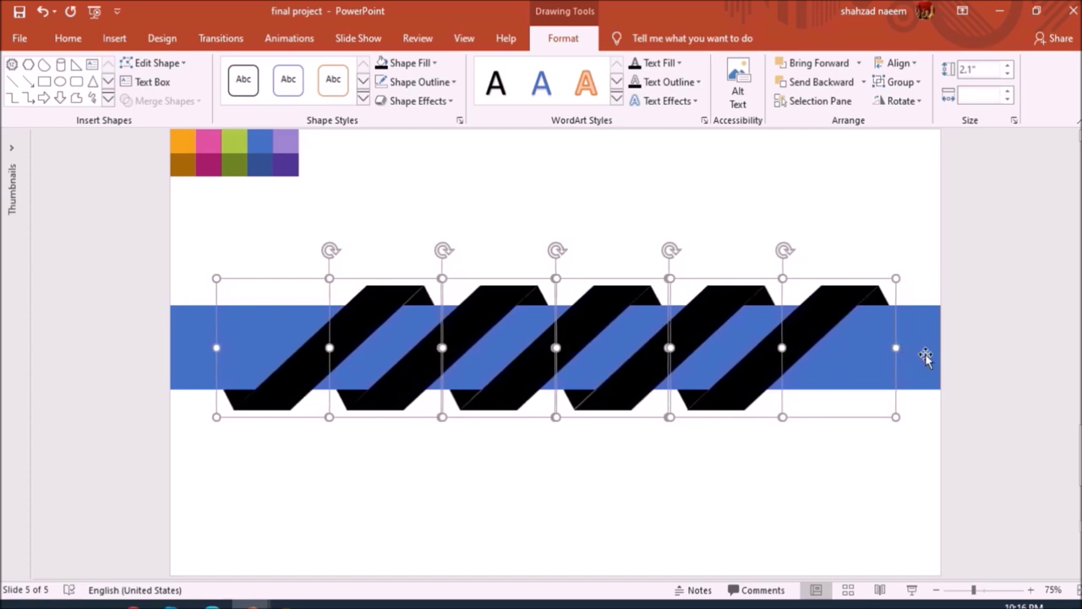
Ungroup all five ribbon groups into separate bands and fold triangles, and clear the selection.
right_click(438, 345)
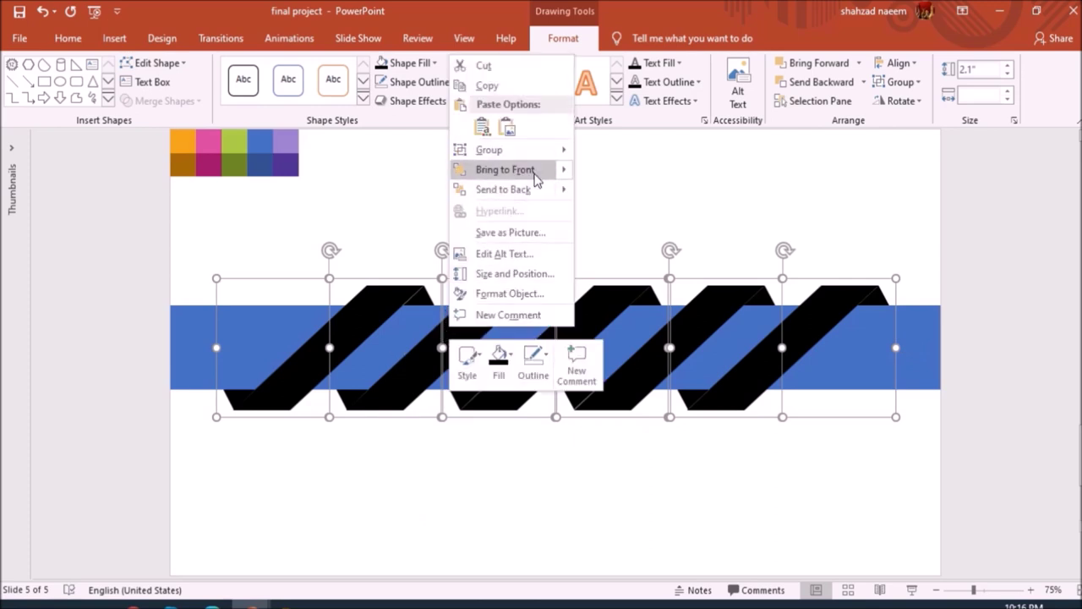
mouse_move(554, 152)
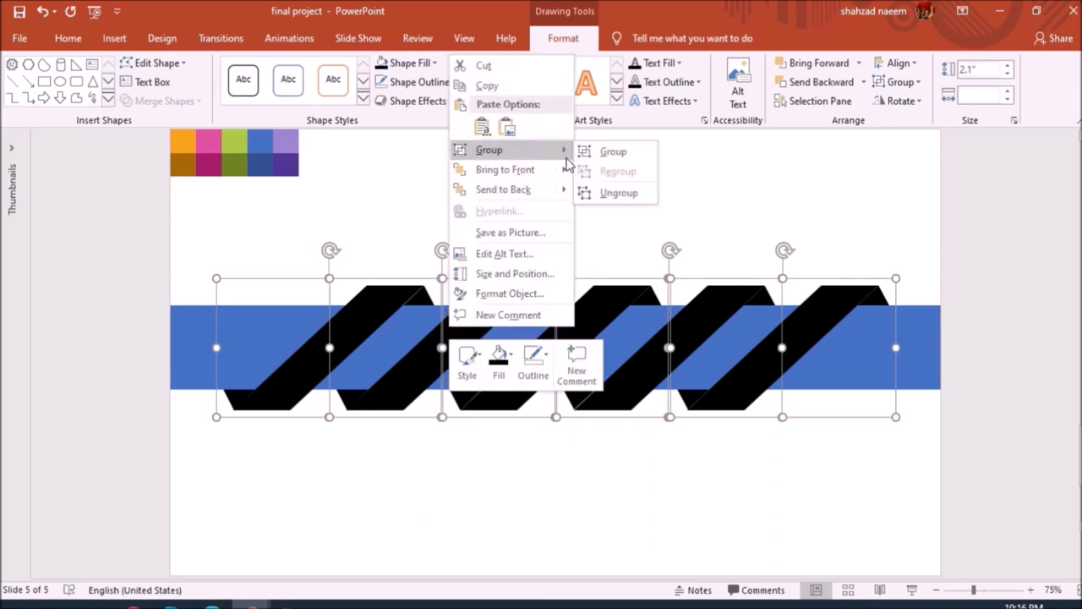
left_click(607, 195)
left_click(340, 462)
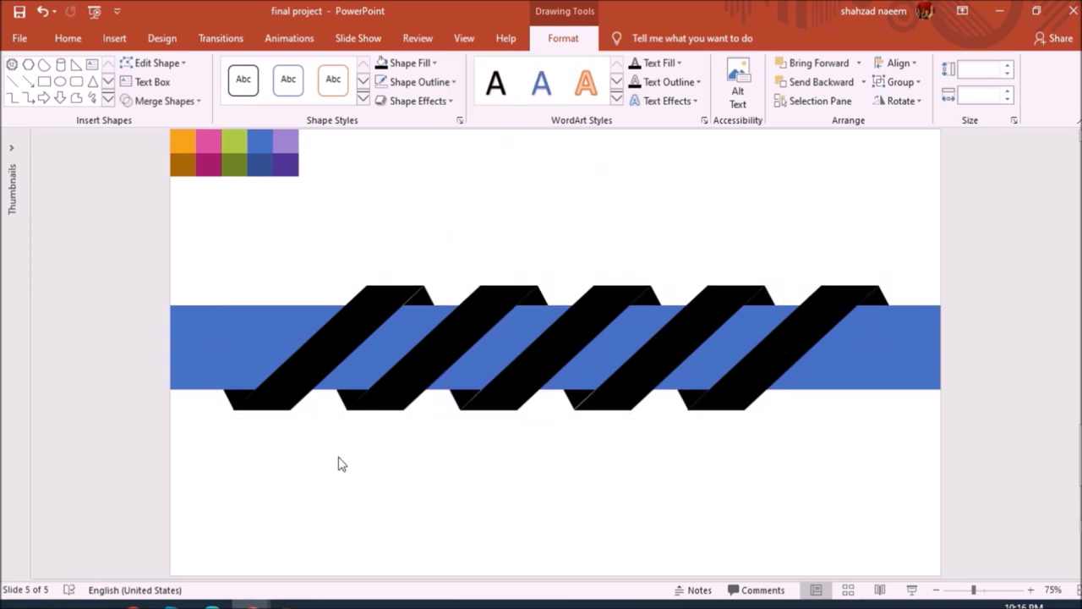
Fill the first diagonal band with the light orange sampled from the slide's colour palette using the Eyedropper.
left_click(341, 329)
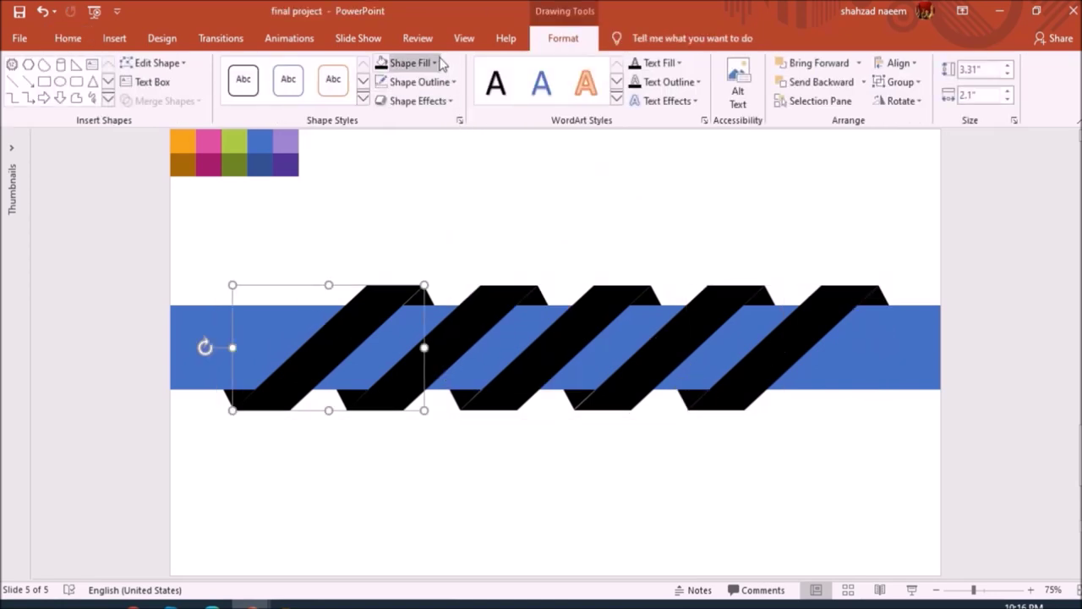
left_click(438, 62)
left_click(423, 281)
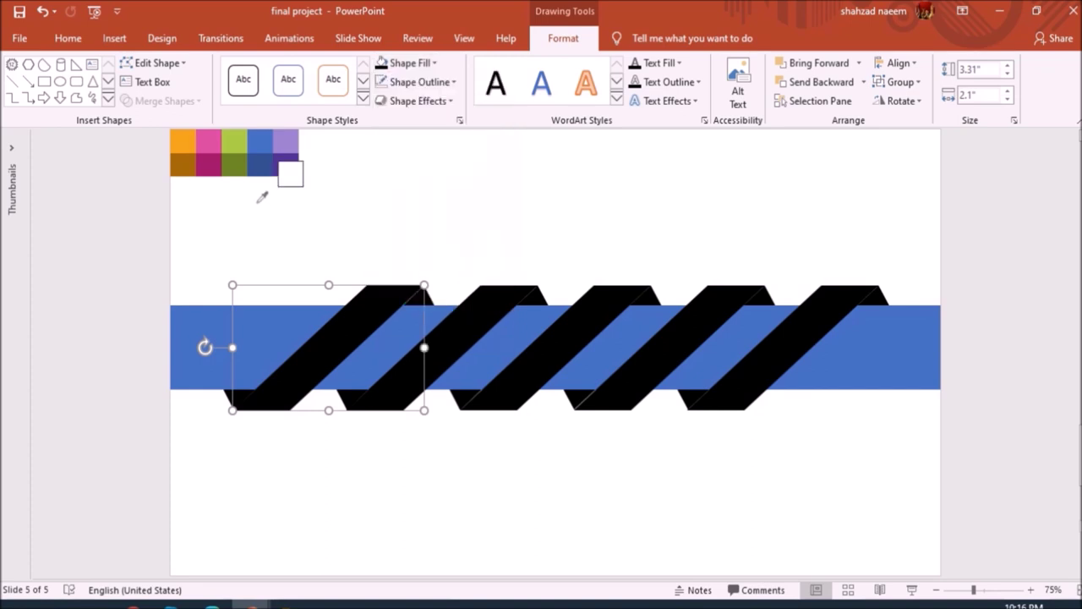
left_click(185, 140)
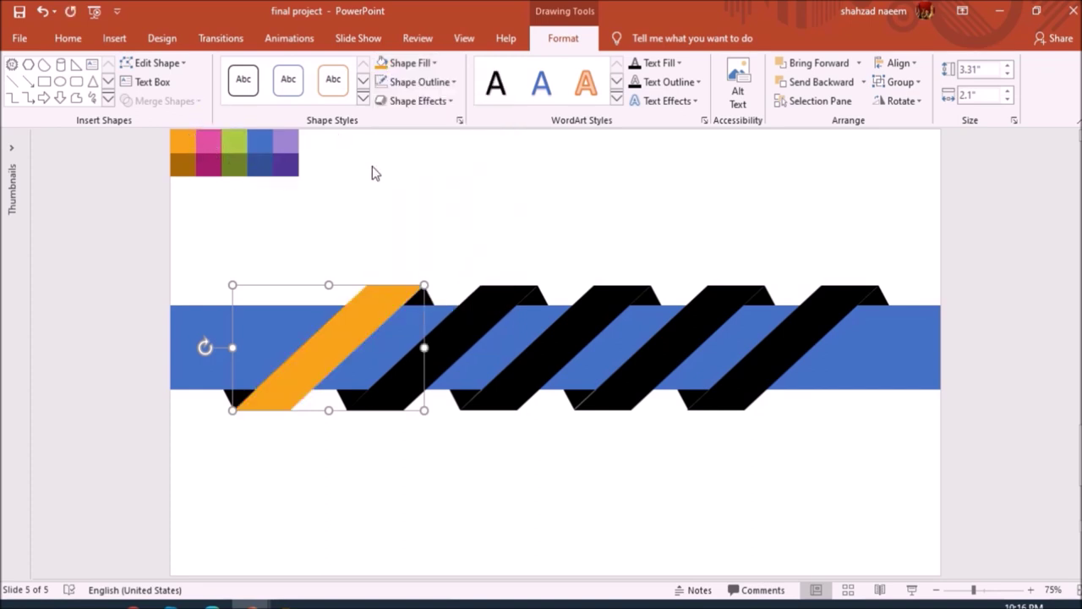
Fill both fold triangles of the first band with the dark orange-brown sampled from the palette.
left_click(418, 296)
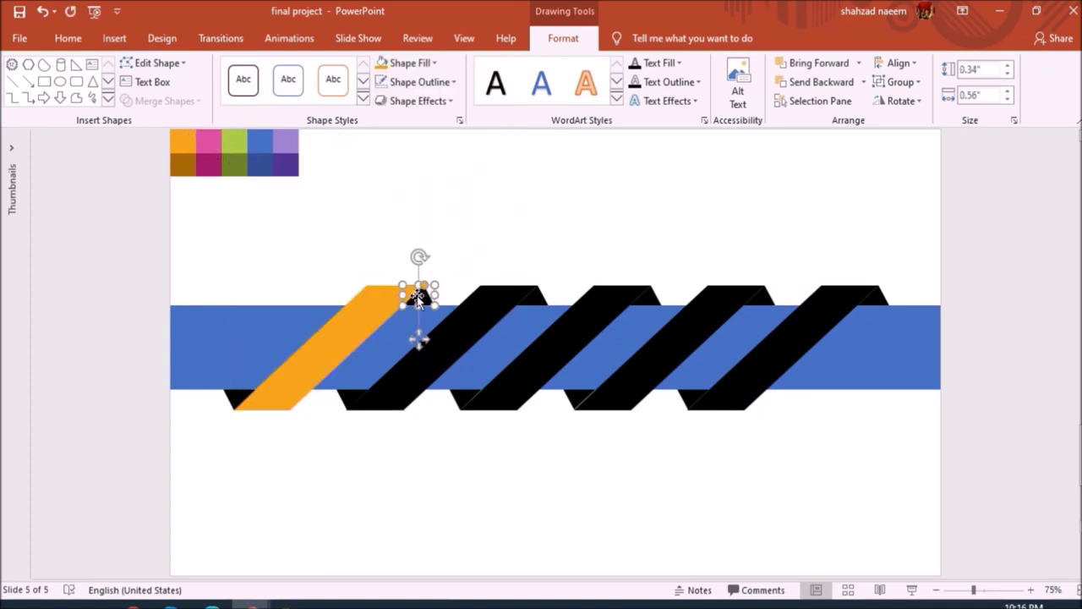
left_click(233, 394)
left_click(423, 62)
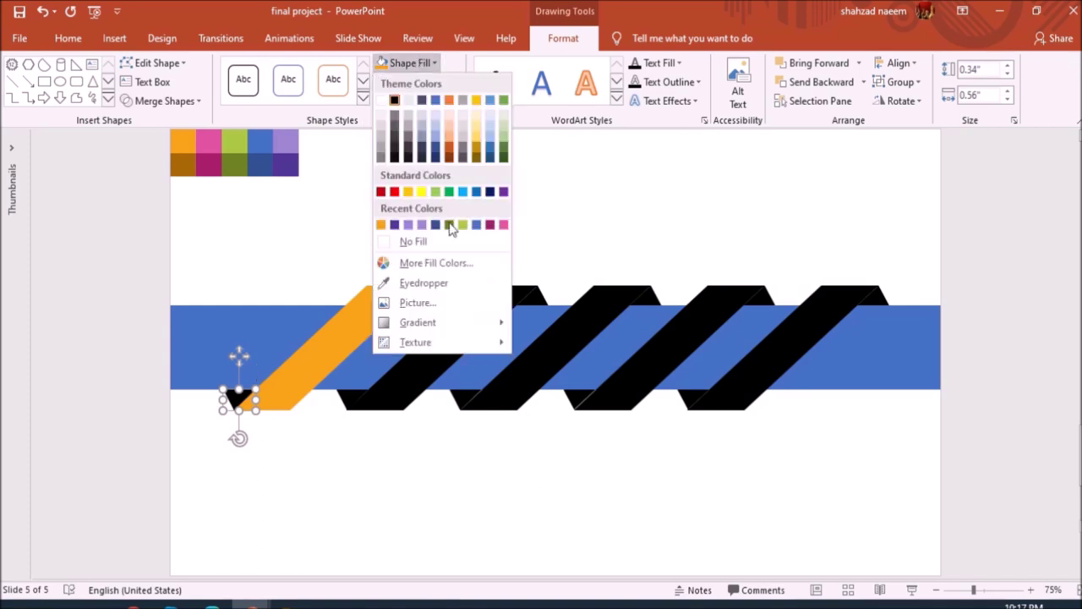
left_click(423, 282)
left_click(184, 164)
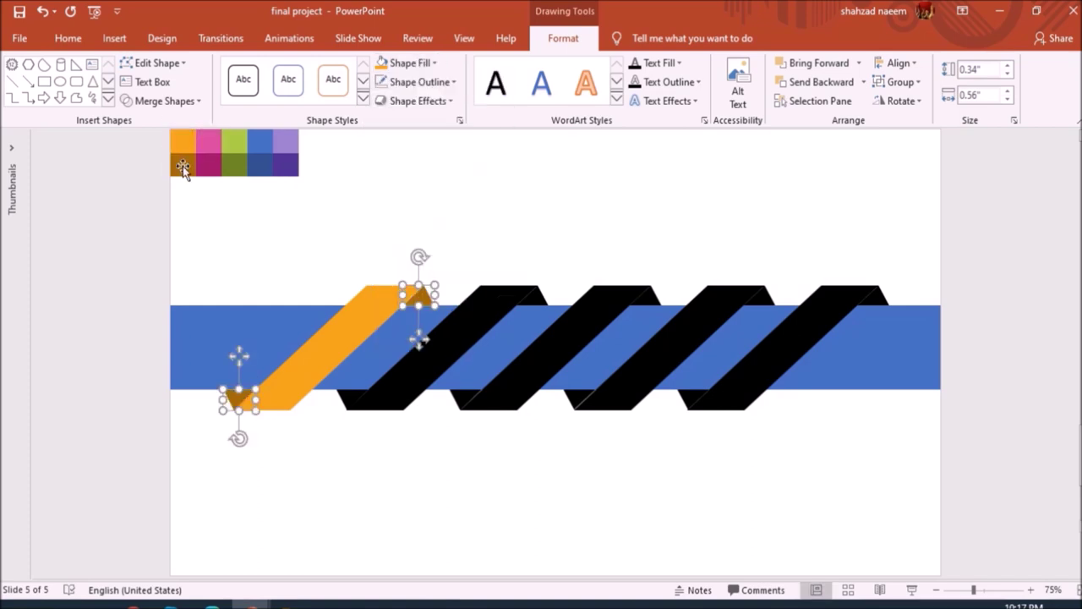
Fill the second diagonal band with the light pink sampled from the palette using the Eyedropper.
left_click(350, 398)
left_click(398, 386, "shift")
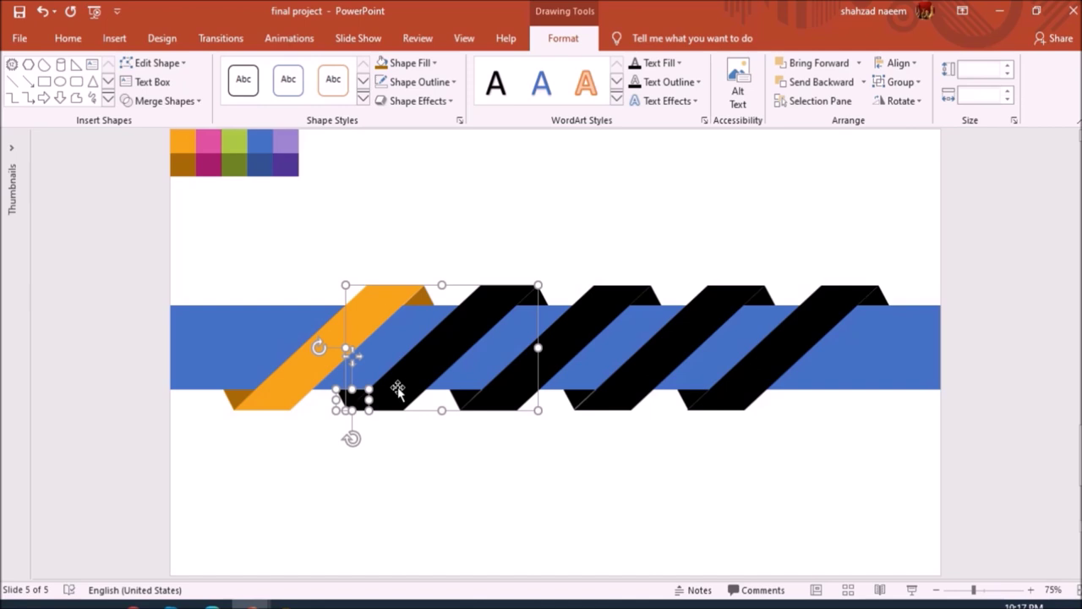
left_click(512, 319)
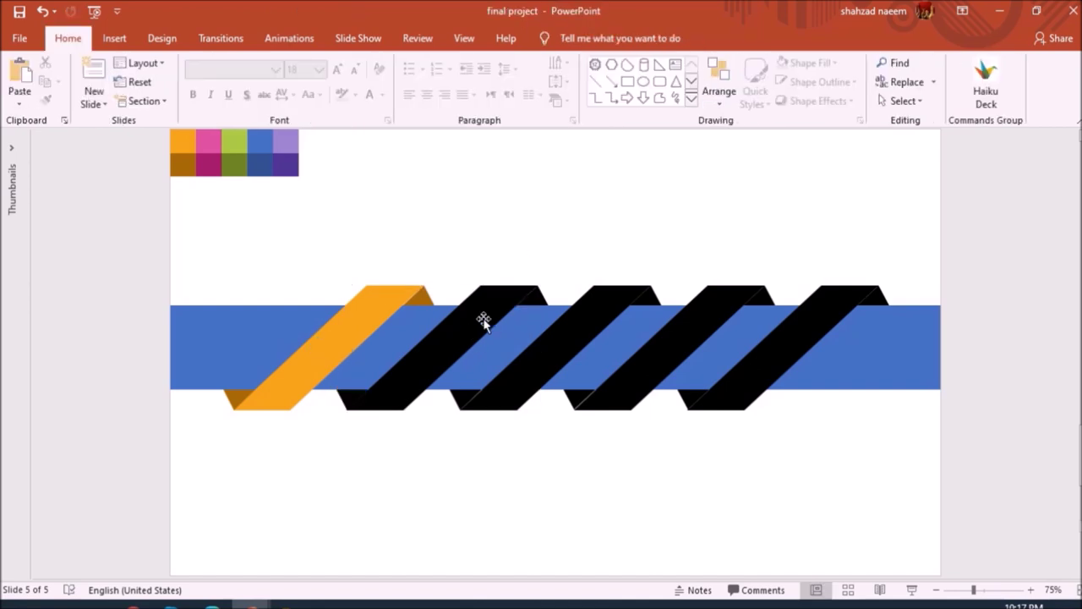
left_click(483, 318)
left_click(404, 62)
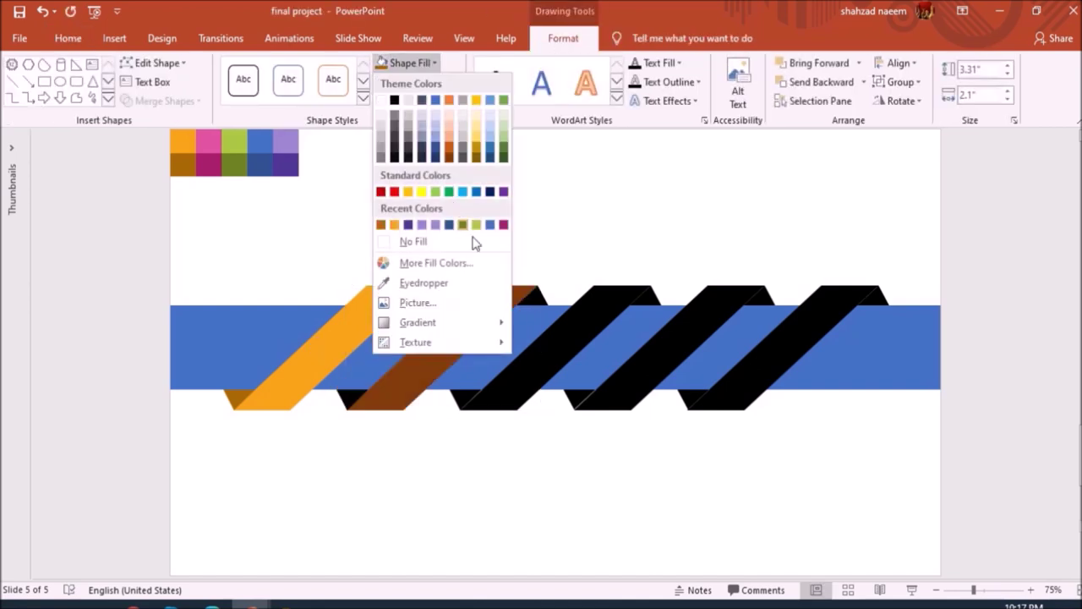
left_click(424, 284)
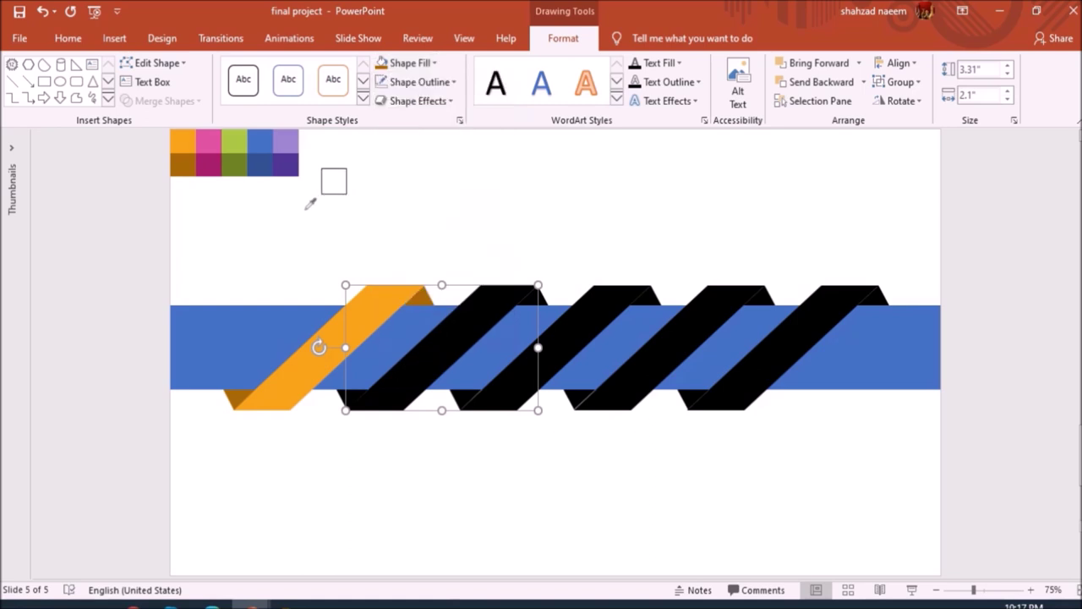
left_click(209, 144)
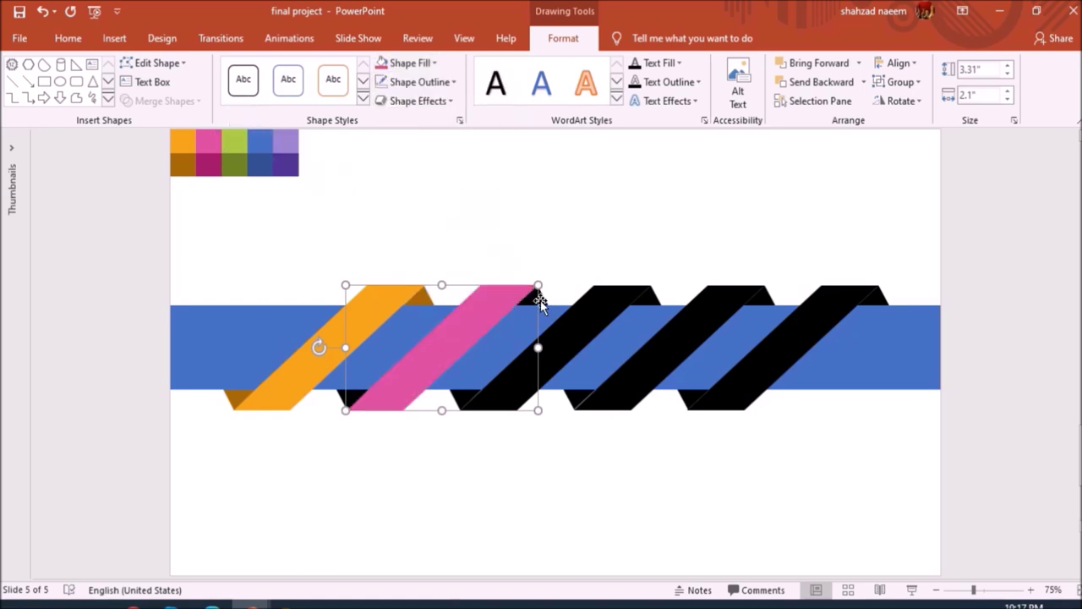
Fill both fold triangles of the second band with the dark magenta sampled from the palette.
left_click(534, 301)
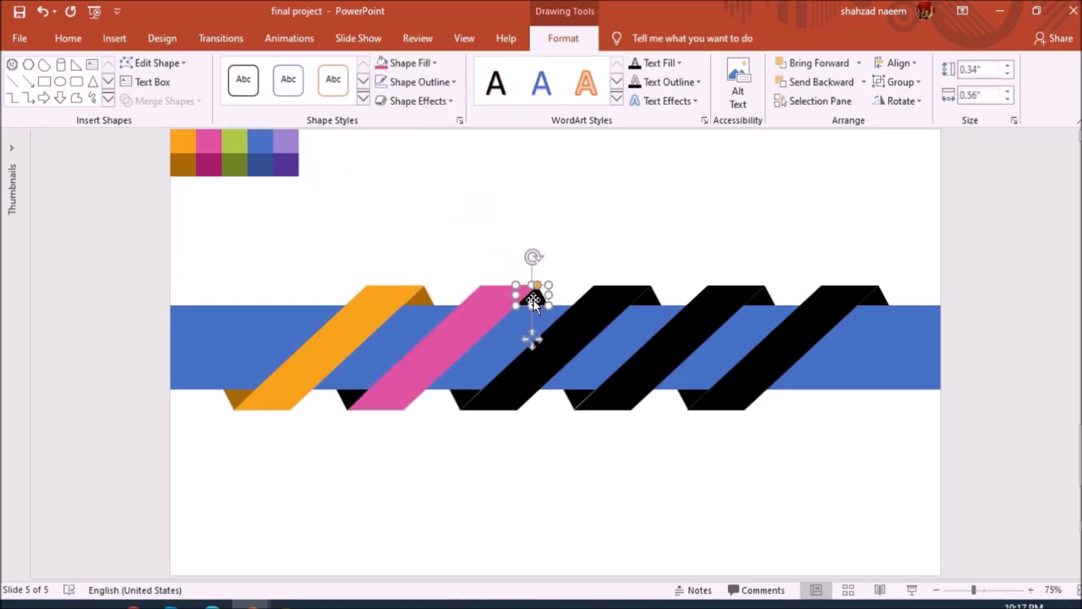
left_click(361, 407, "shift")
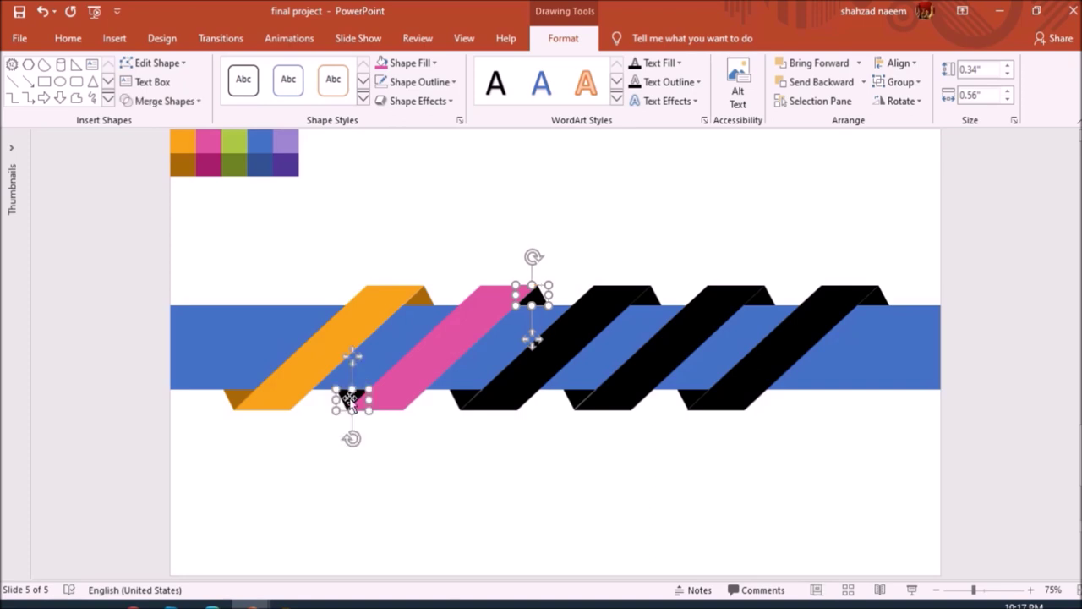
left_click(422, 65)
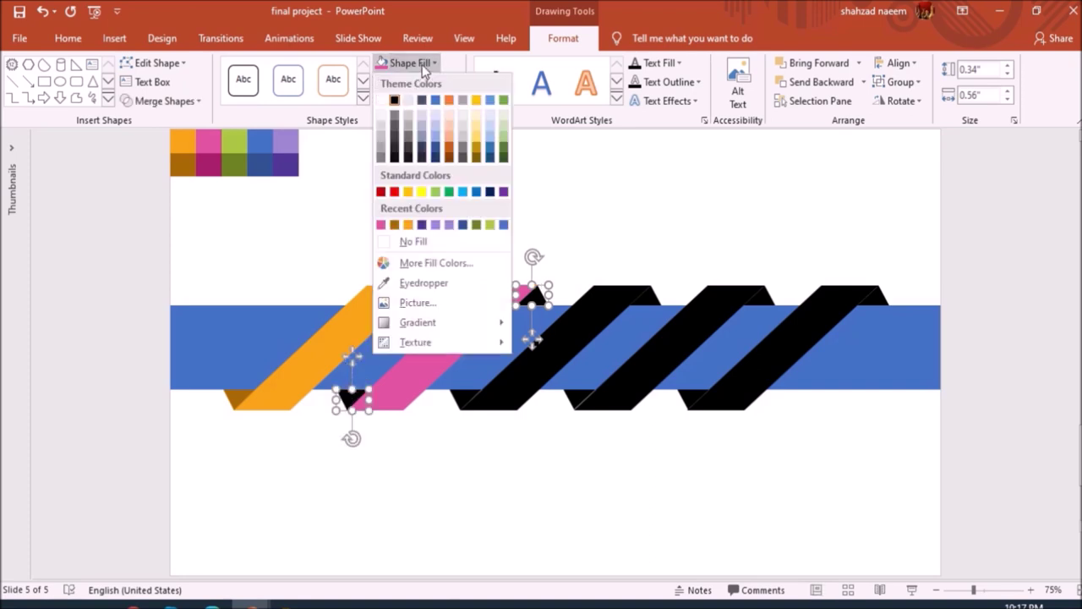
left_click(423, 283)
left_click(210, 163)
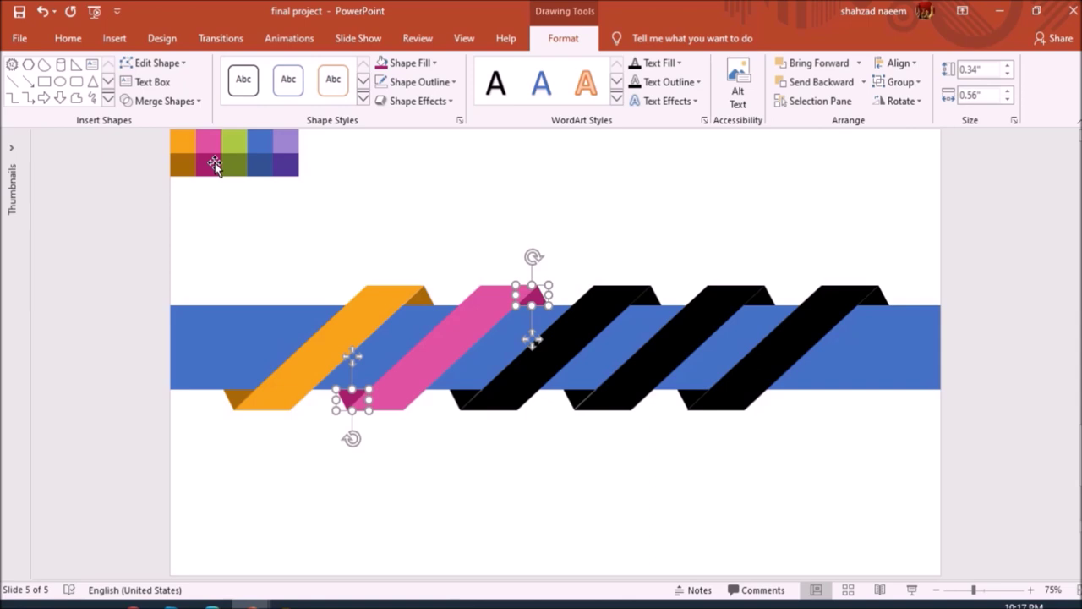
Fill the third diagonal band with the light green sampled from the palette using the Eyedropper.
left_click(505, 384)
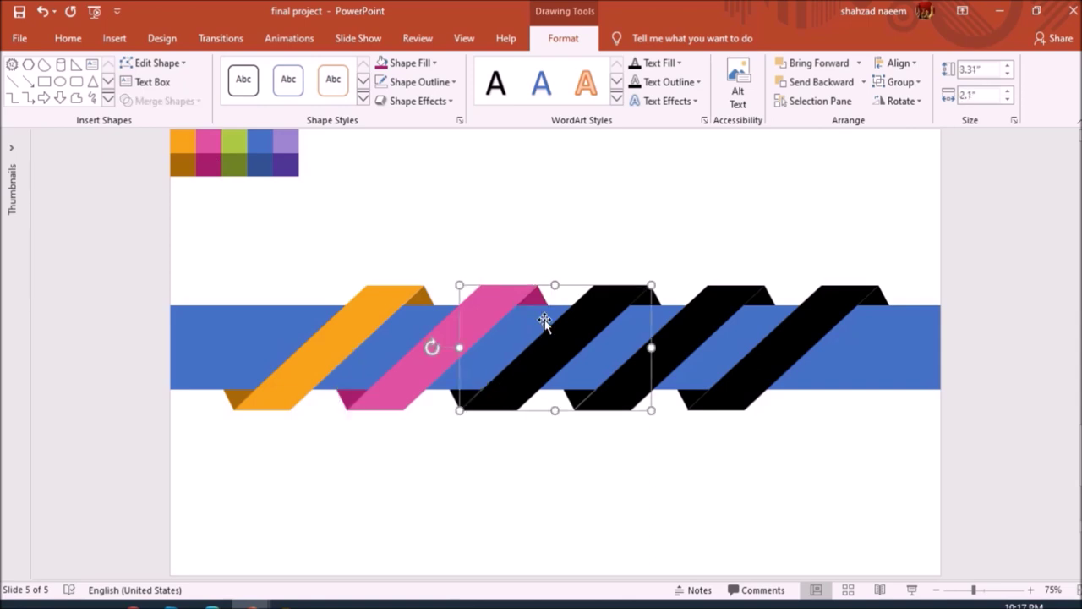
left_click(411, 62)
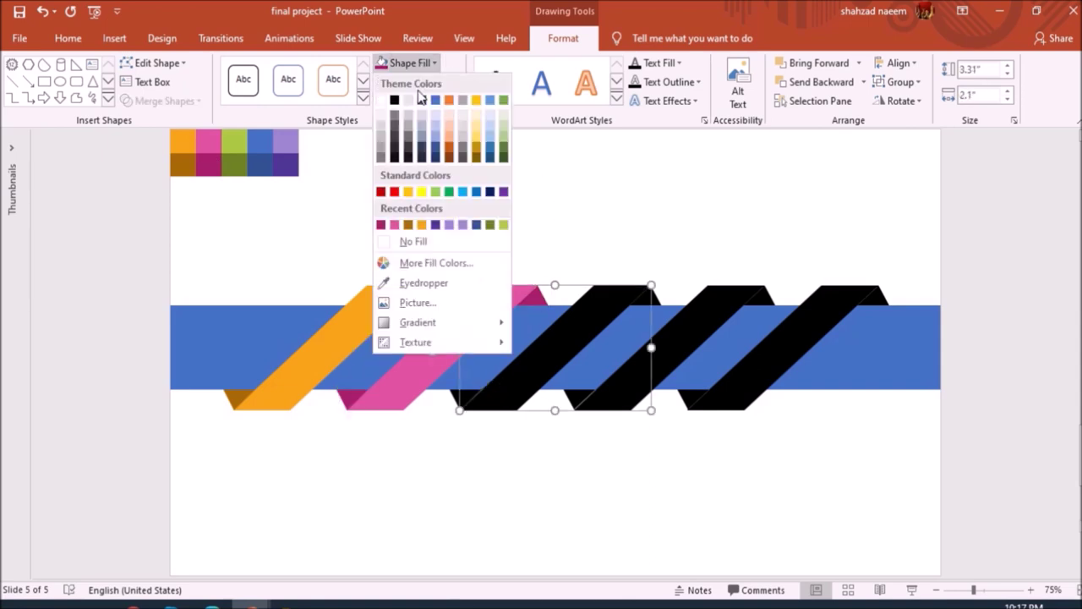
left_click(420, 282)
left_click(237, 144)
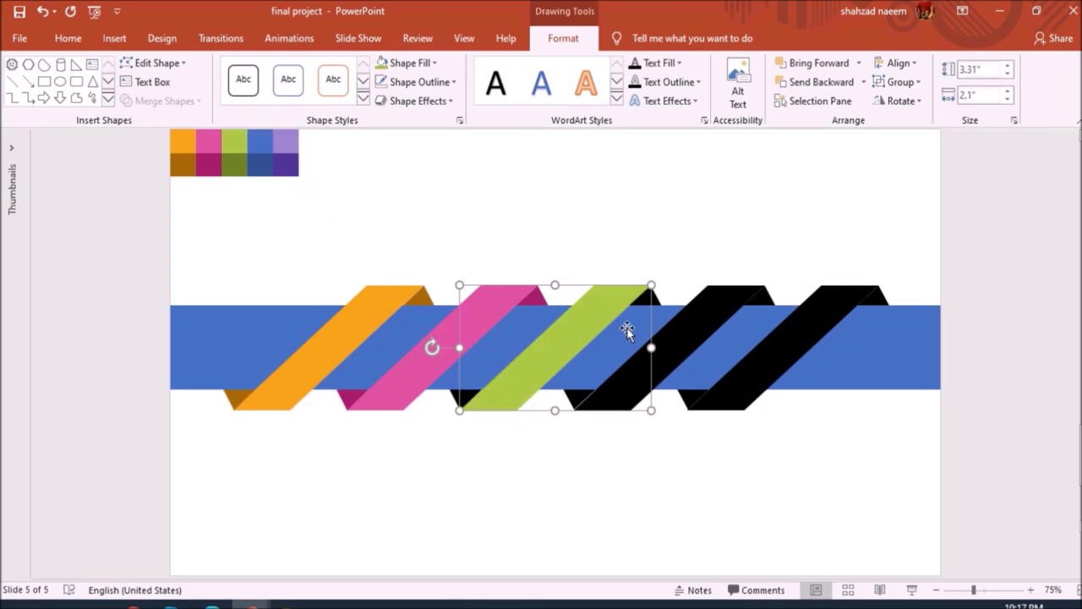
Fill both fold triangles of the third band with the dark olive green sampled from the palette.
left_click(653, 299)
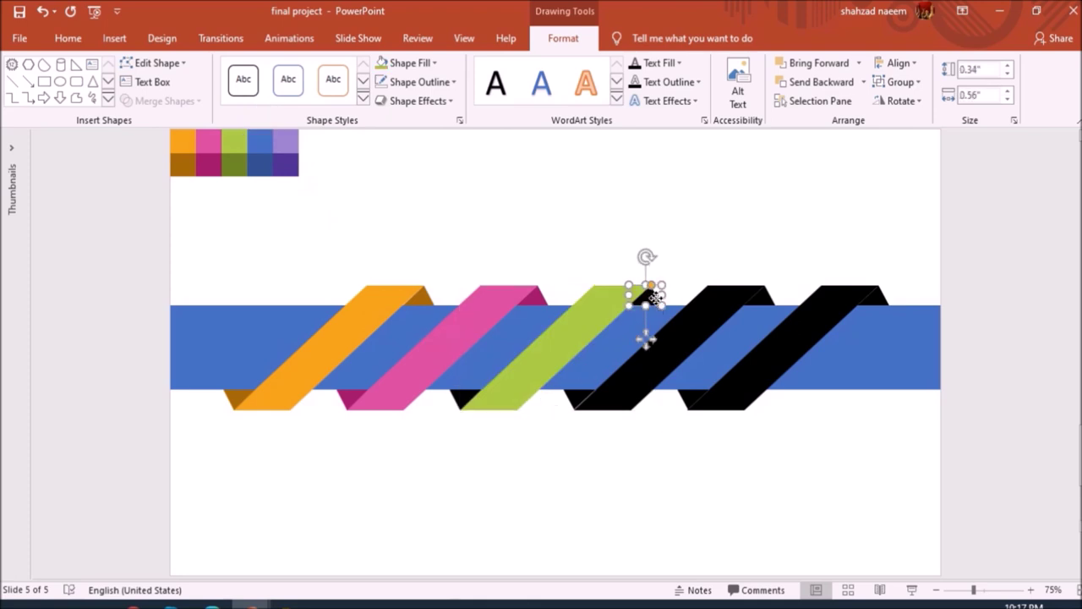
left_click(461, 397, "shift")
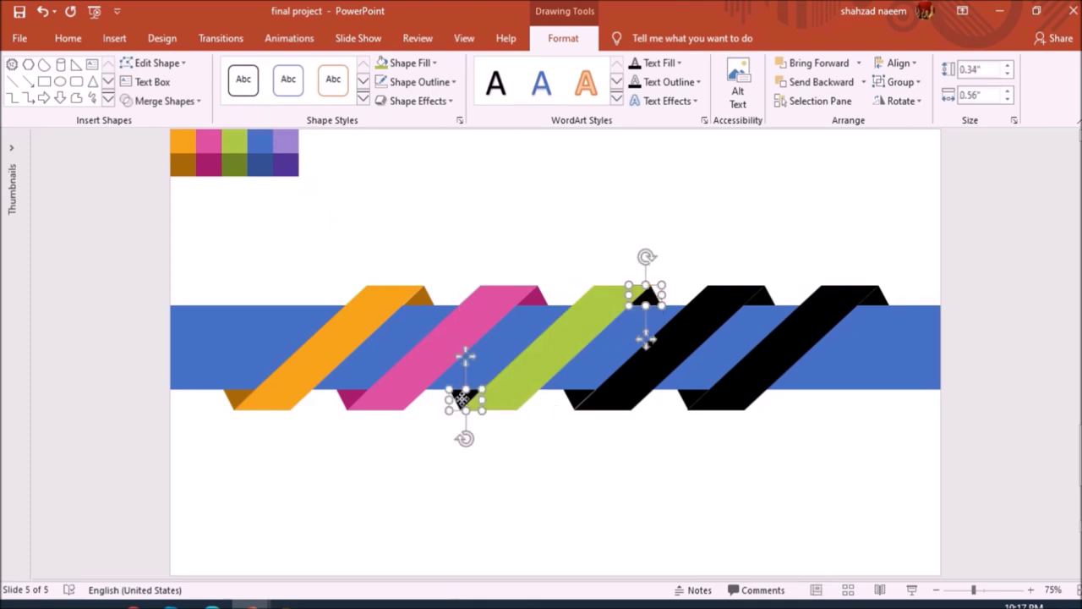
left_click(427, 64)
left_click(424, 283)
left_click(589, 331)
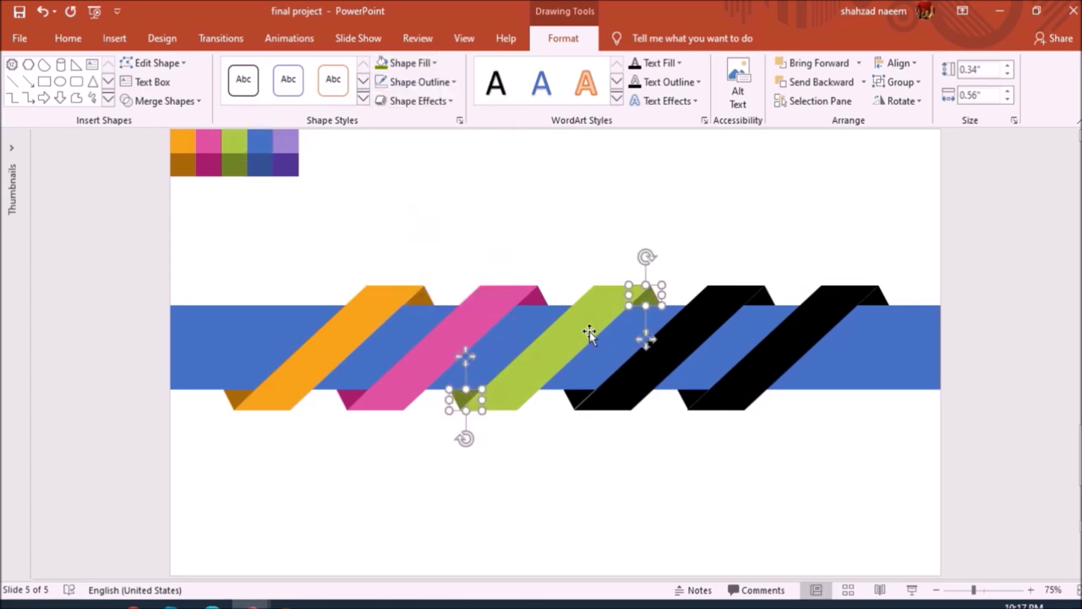
Fill the fourth diagonal band with the lighter blue sampled from the palette using the Eyedropper.
left_click(733, 303)
left_click(428, 63)
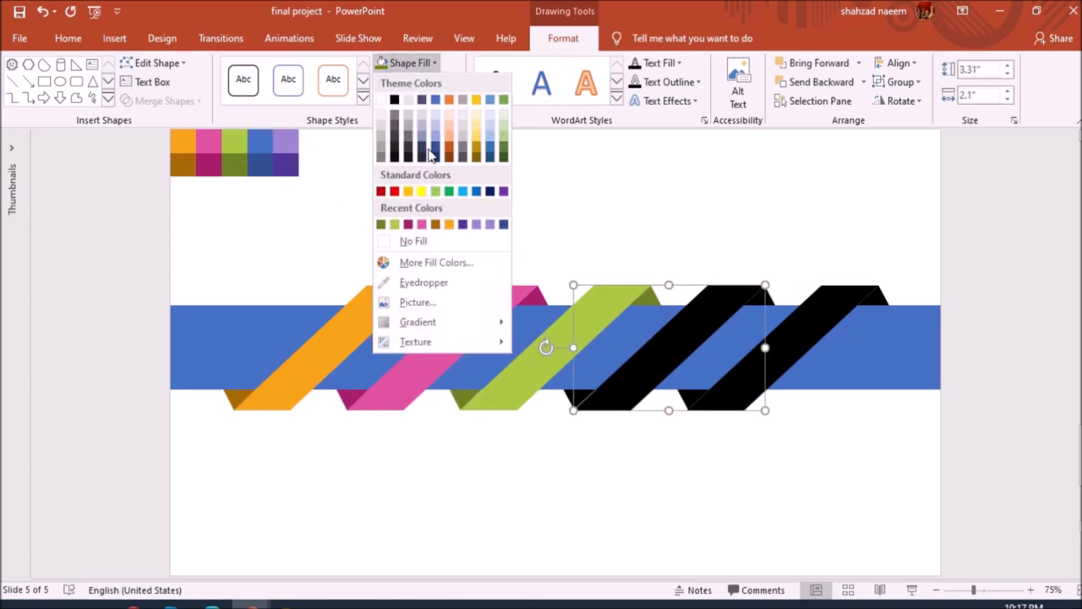
left_click(420, 282)
left_click(268, 135)
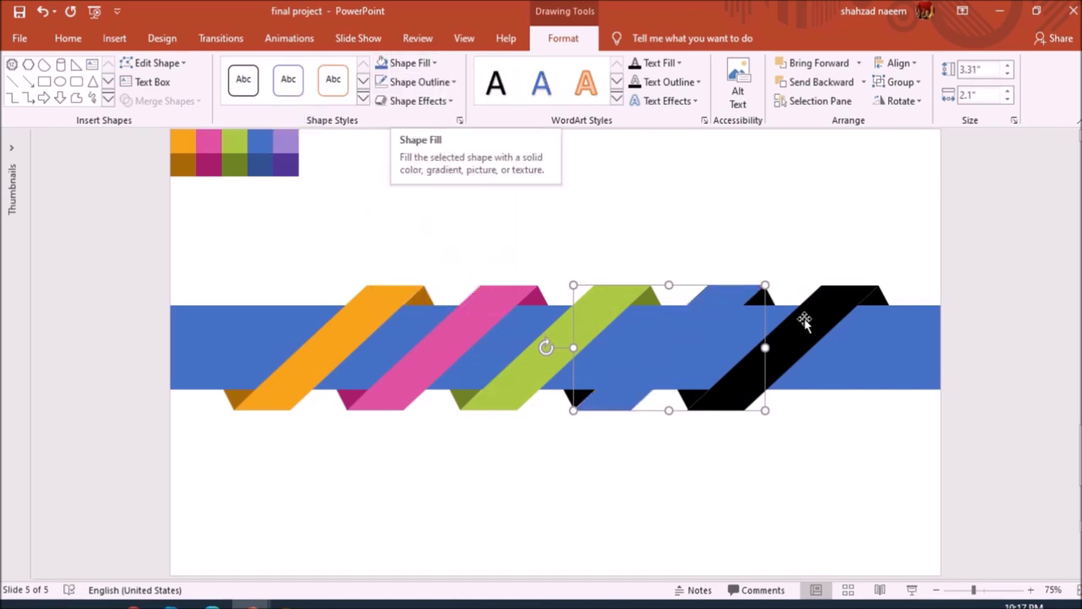
Fill both fold triangles of the fourth band with the dark blue sampled from the palette.
left_click(766, 296)
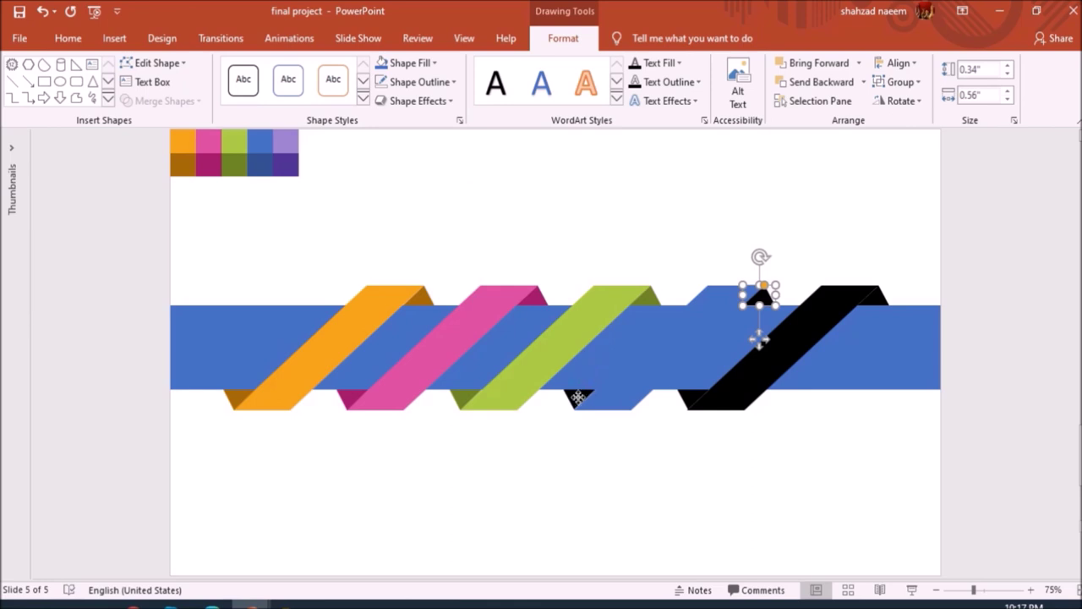
left_click(578, 397, "shift")
left_click(408, 62)
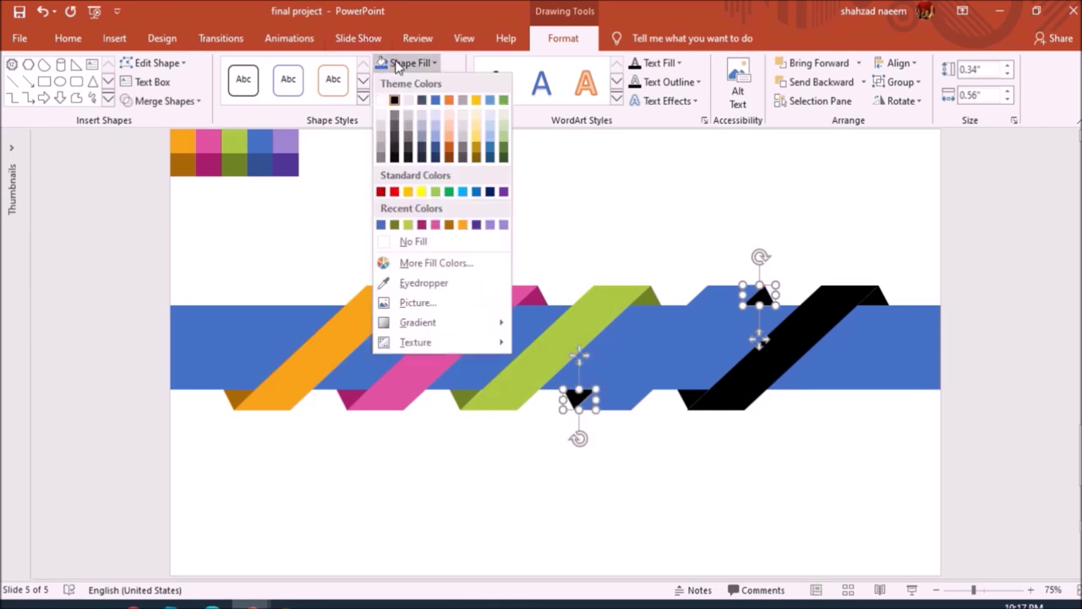
left_click(425, 284)
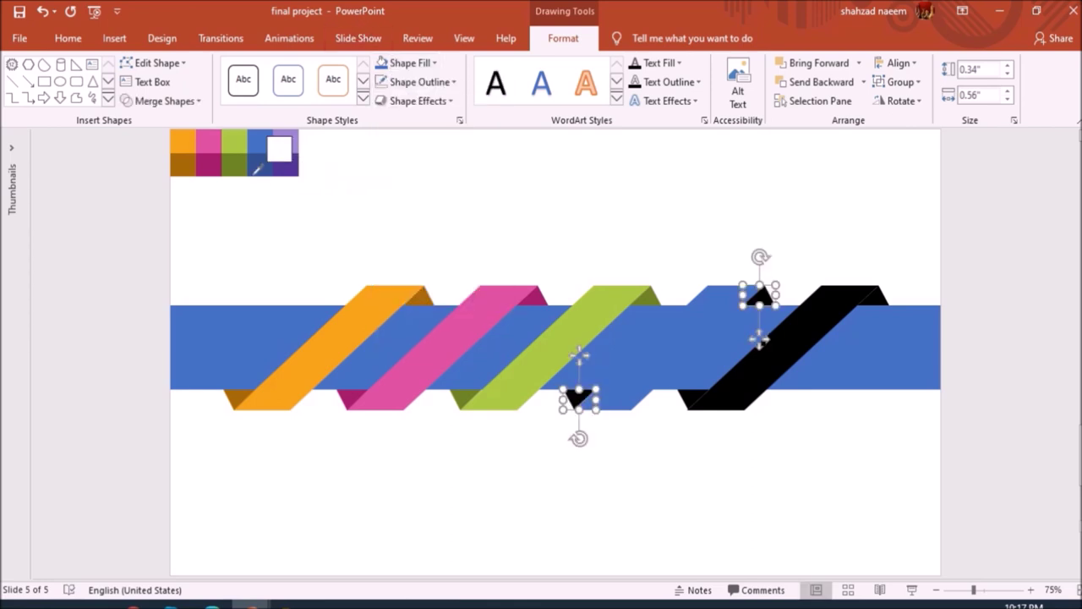
left_click(262, 139)
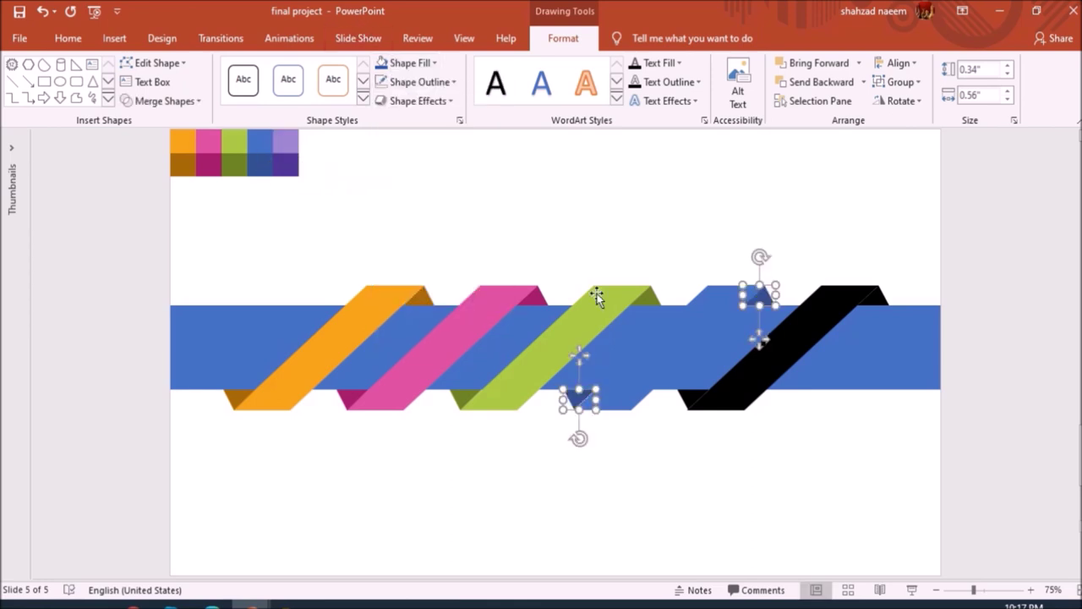
Fill the fifth diagonal band with the light purple sampled from the palette using the Eyedropper.
left_click(861, 298)
left_click(410, 63)
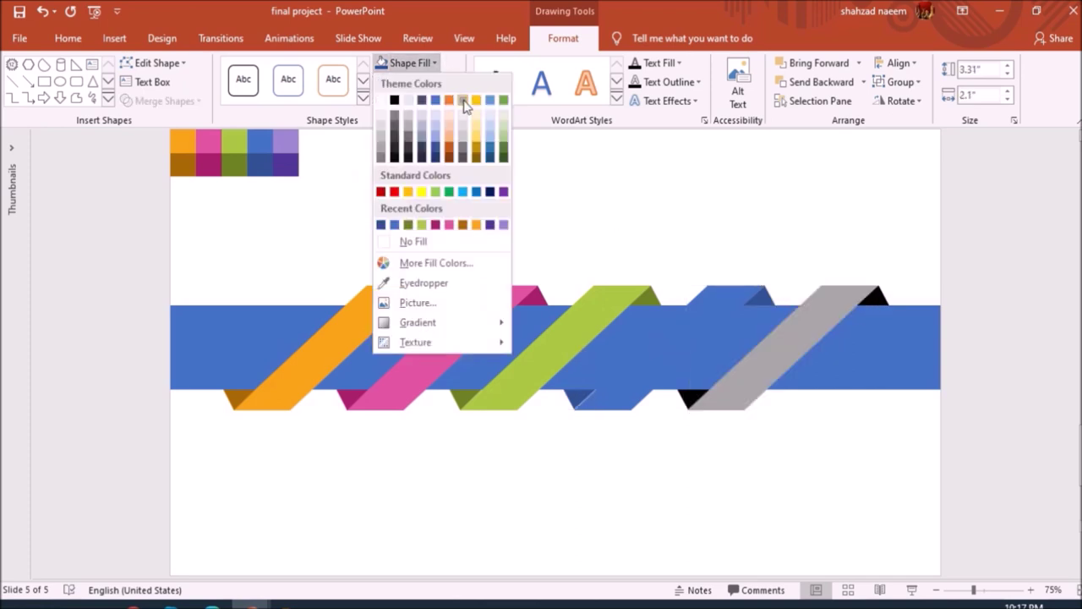
left_click(421, 282)
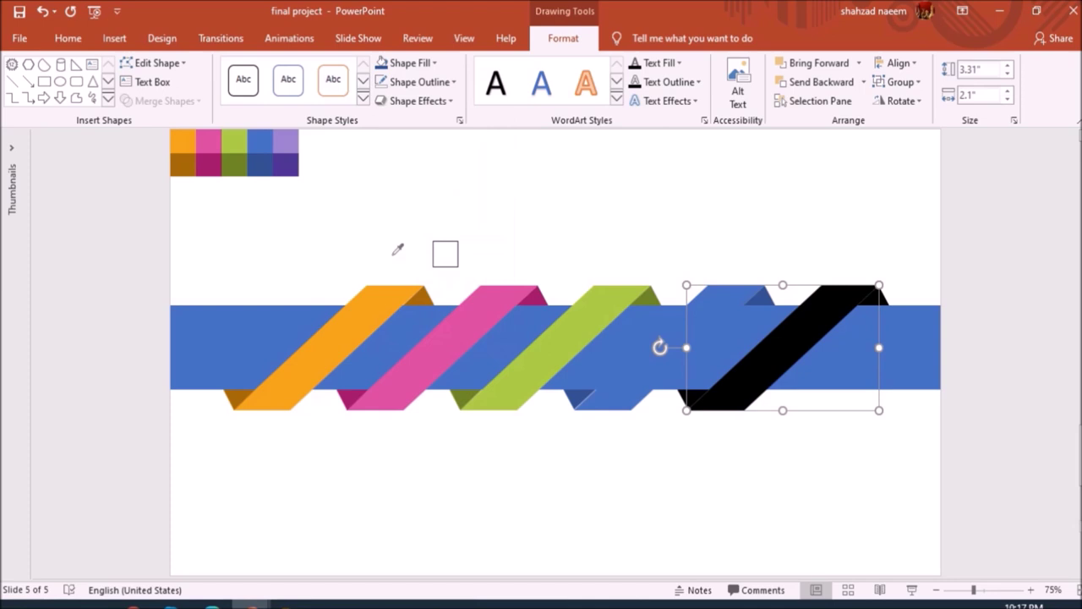
left_click(282, 142)
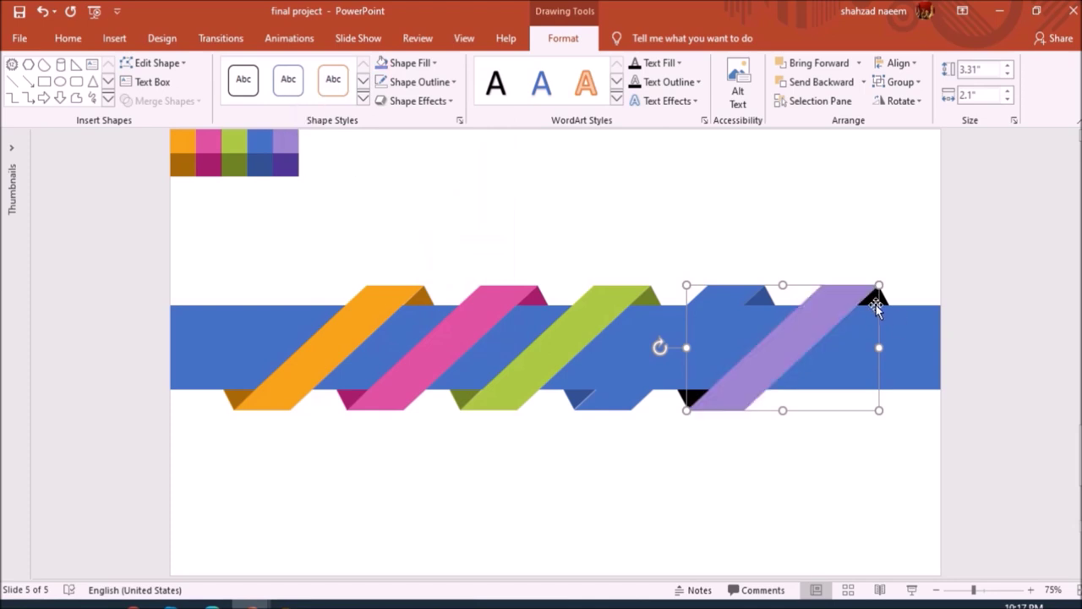
Fill both fold triangles of the fifth band with the dark purple sampled from the palette.
left_click(875, 299)
left_click(691, 394, "shift")
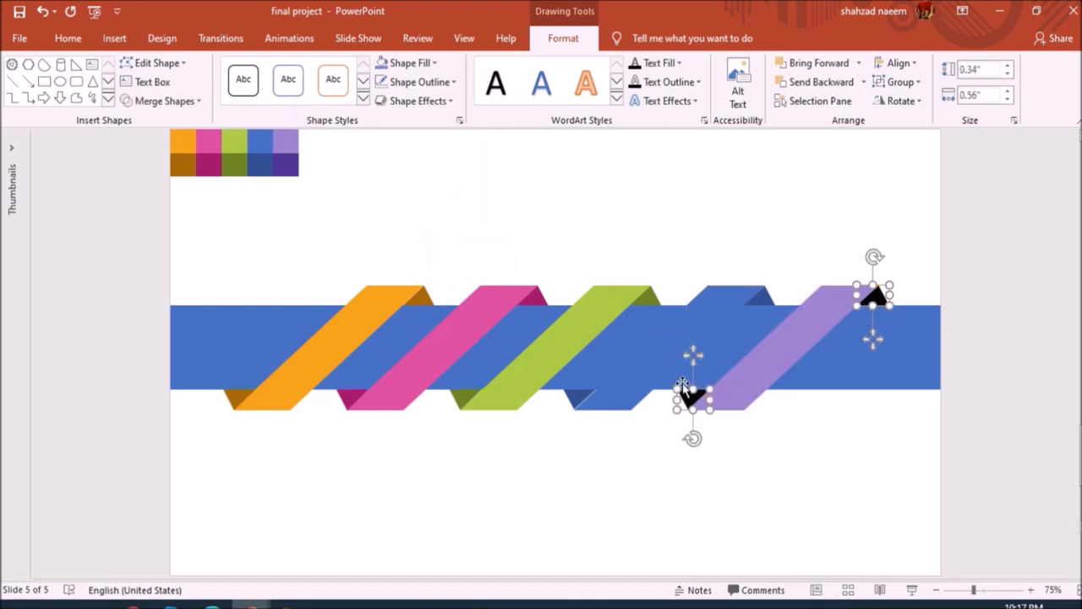
left_click(406, 64)
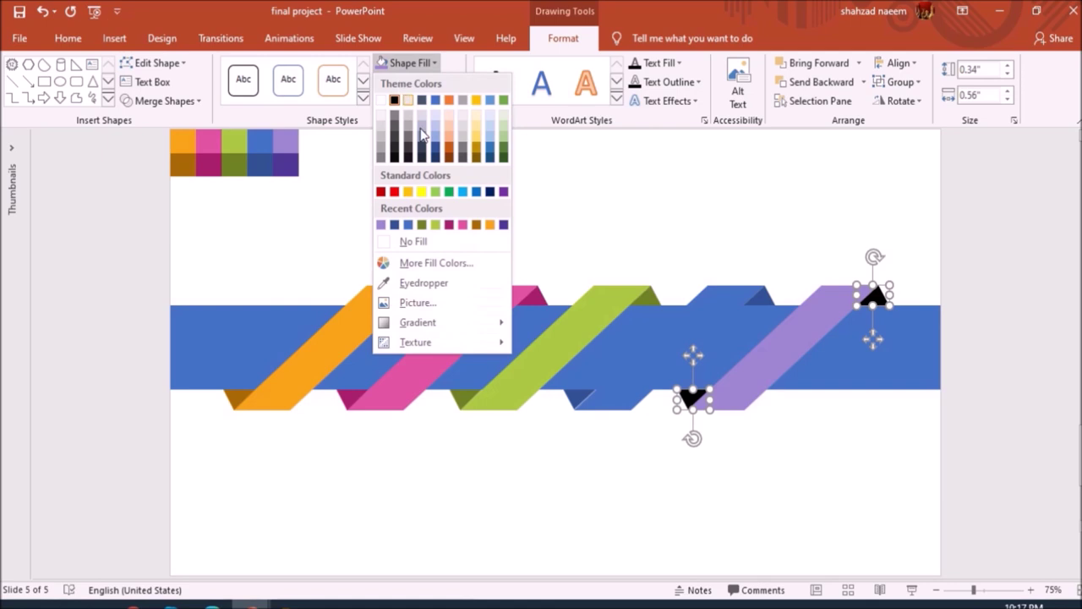
left_click(425, 283)
left_click(286, 159)
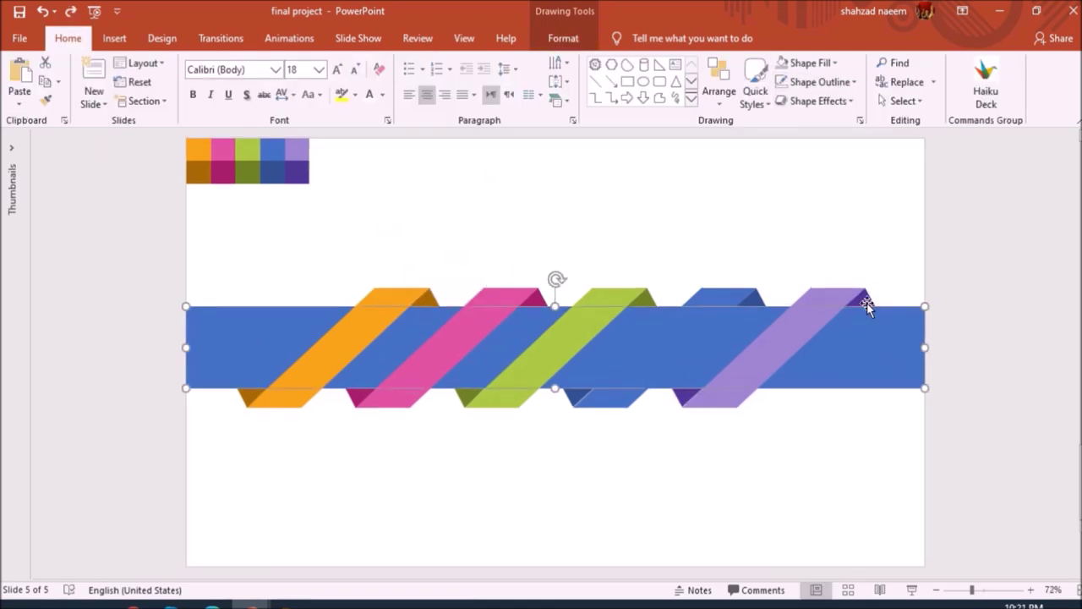
Give the full-width horizontal bar a linear gradient fill at a 90° angle.
left_click(860, 120)
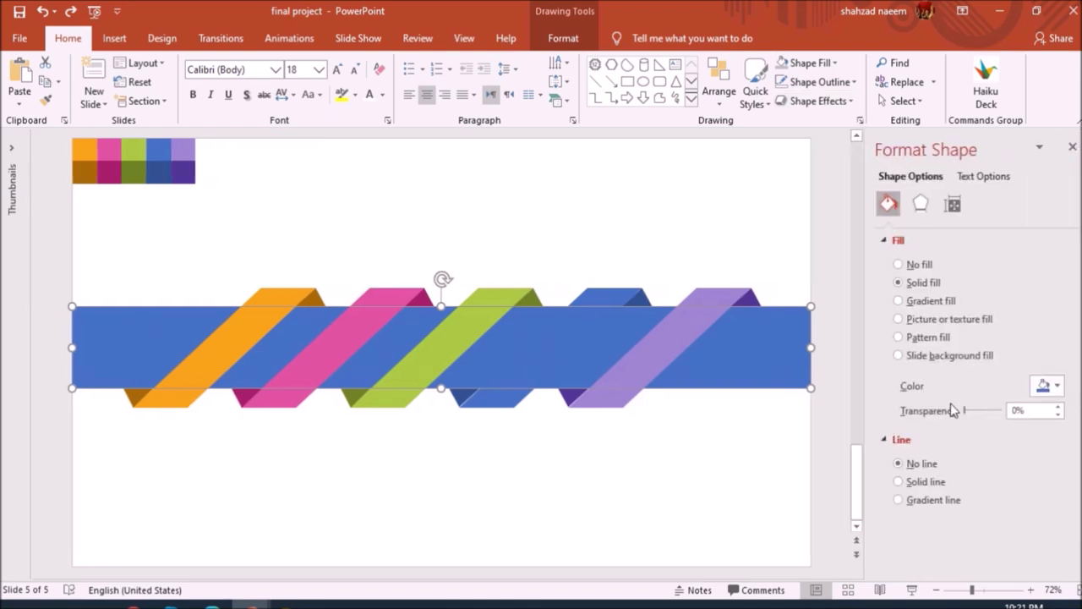
left_click(899, 301)
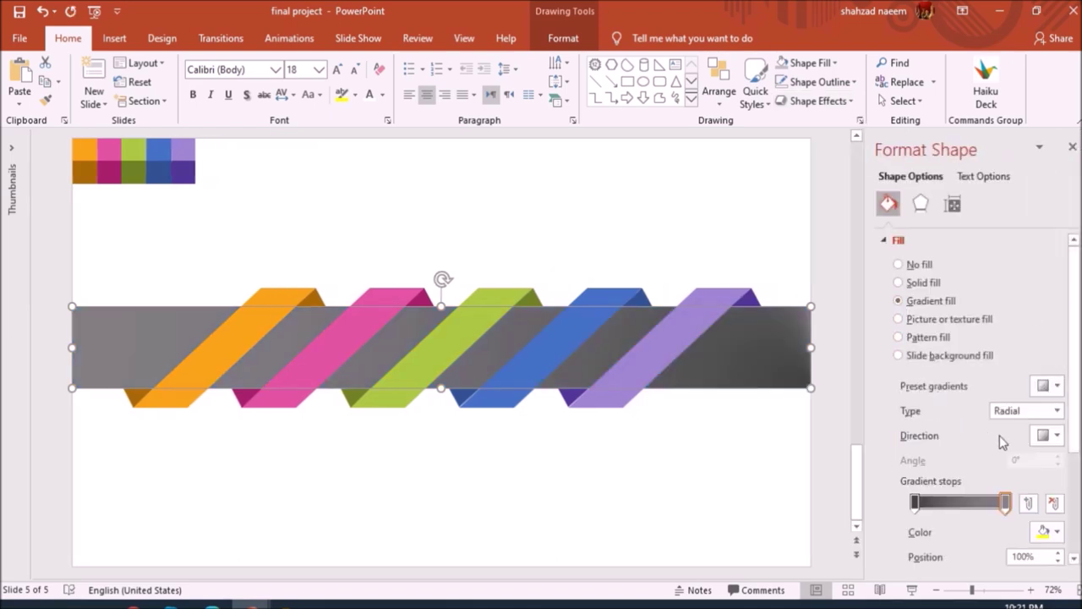
left_click(1031, 411)
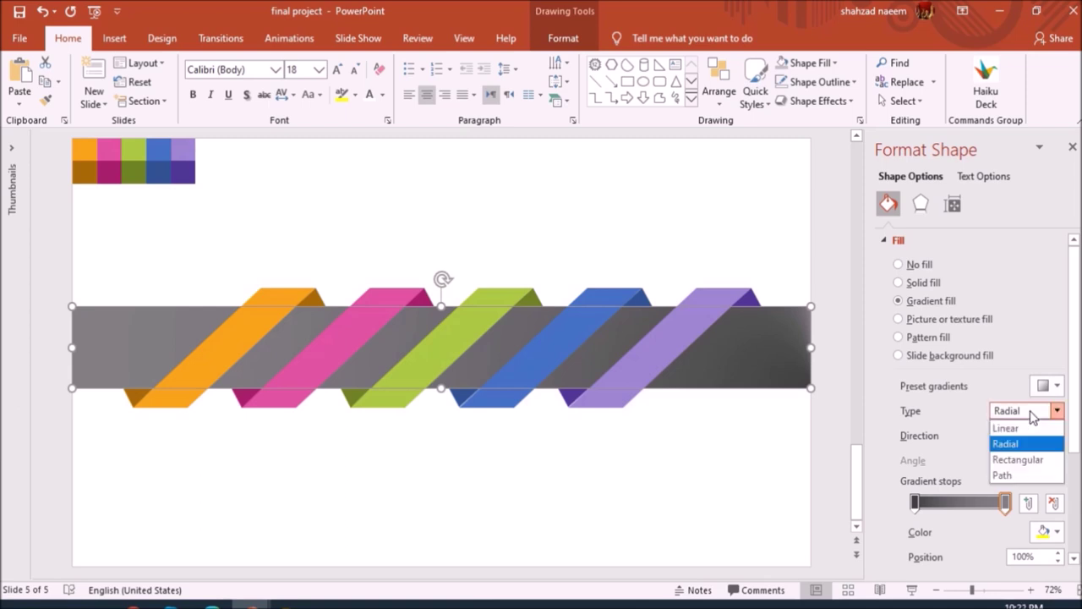
left_click(1014, 427)
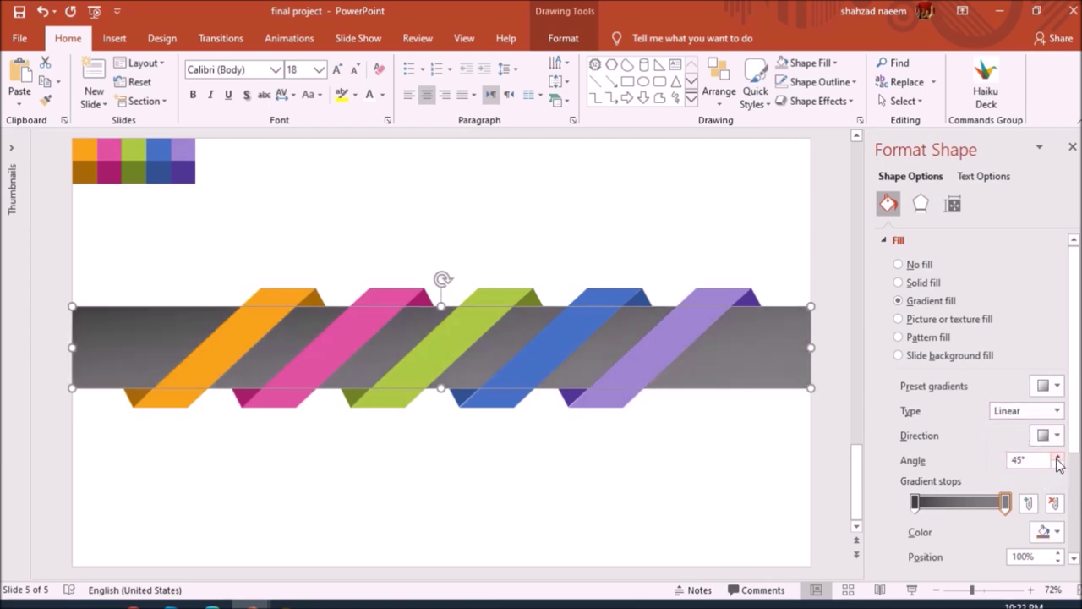
left_click(1057, 458)
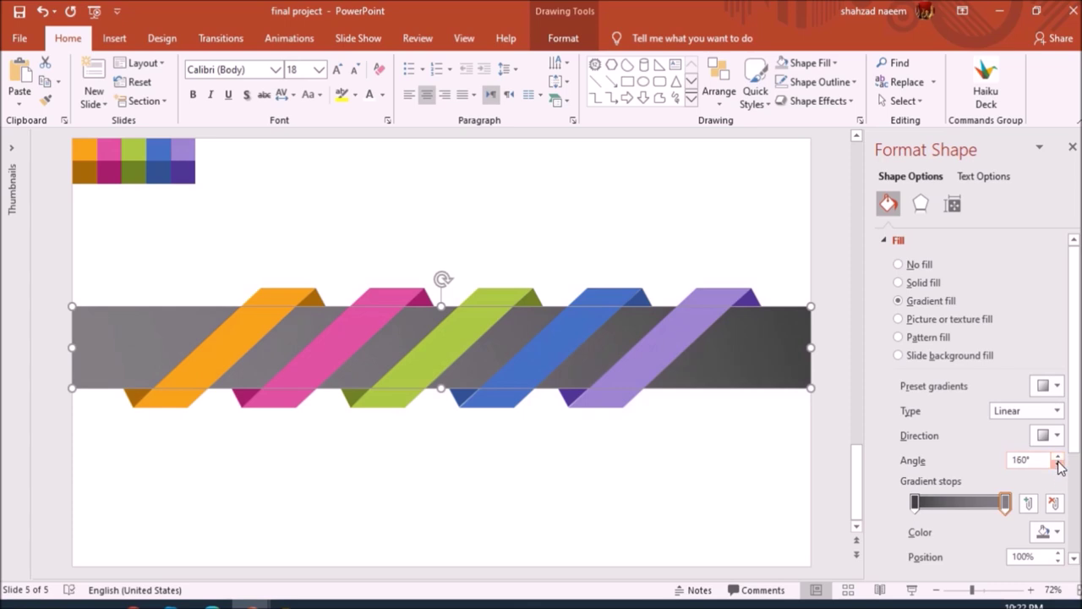
left_click(1056, 466)
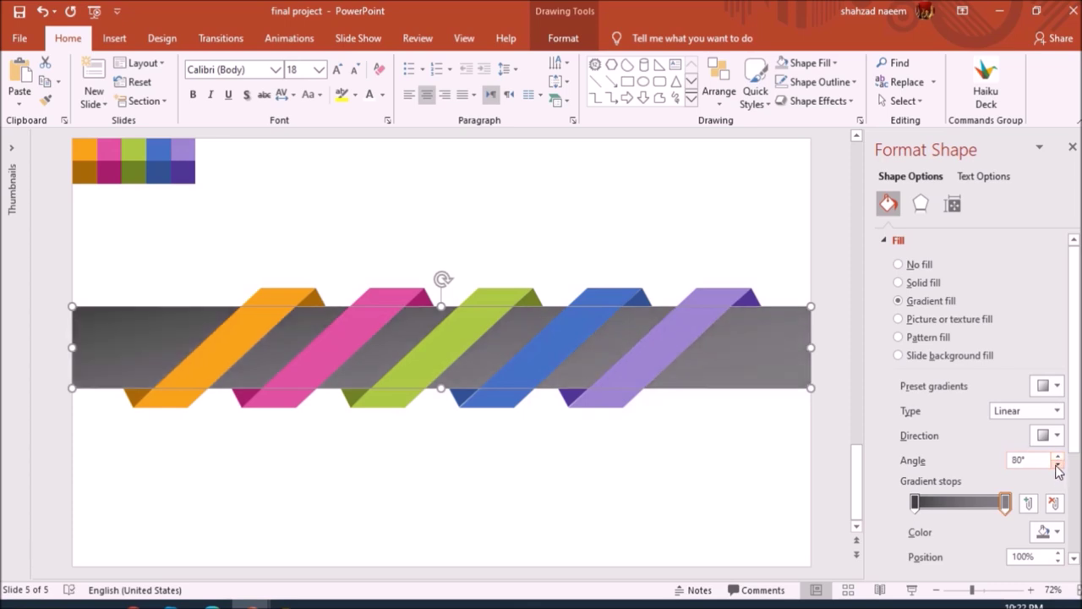
left_click(1057, 457)
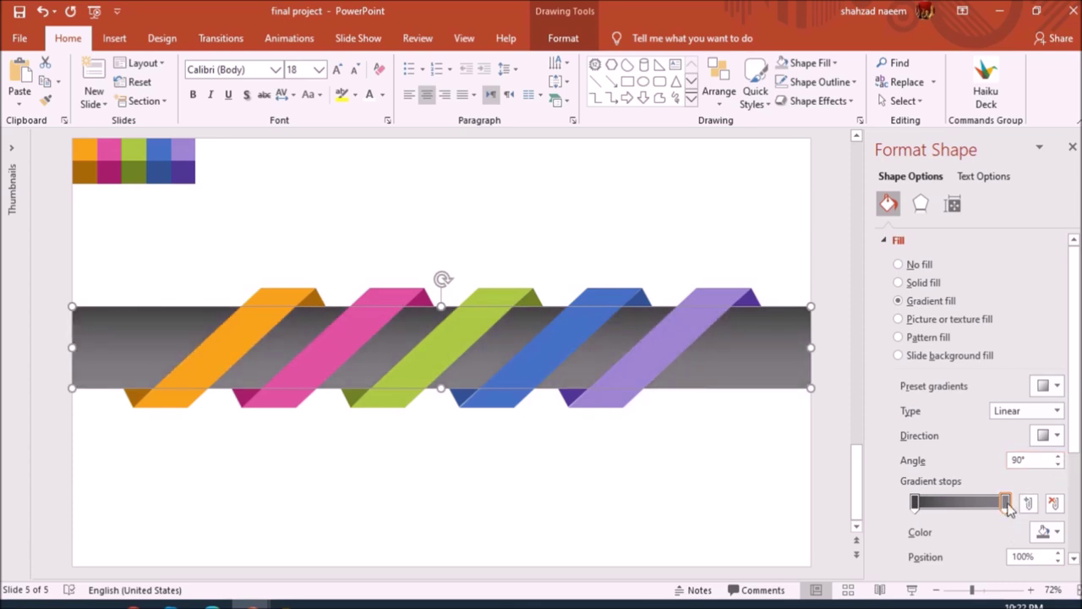
Add a middle gradient stop at about 54% to the bar's fill and colour it light grey.
left_click(964, 502)
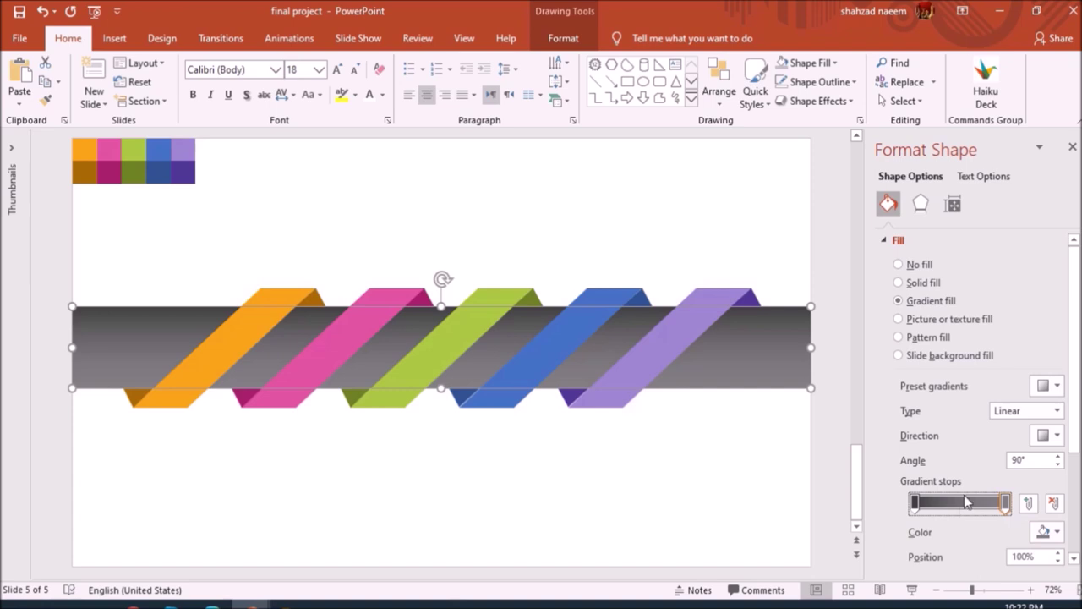
left_click(1057, 532)
left_click(959, 385)
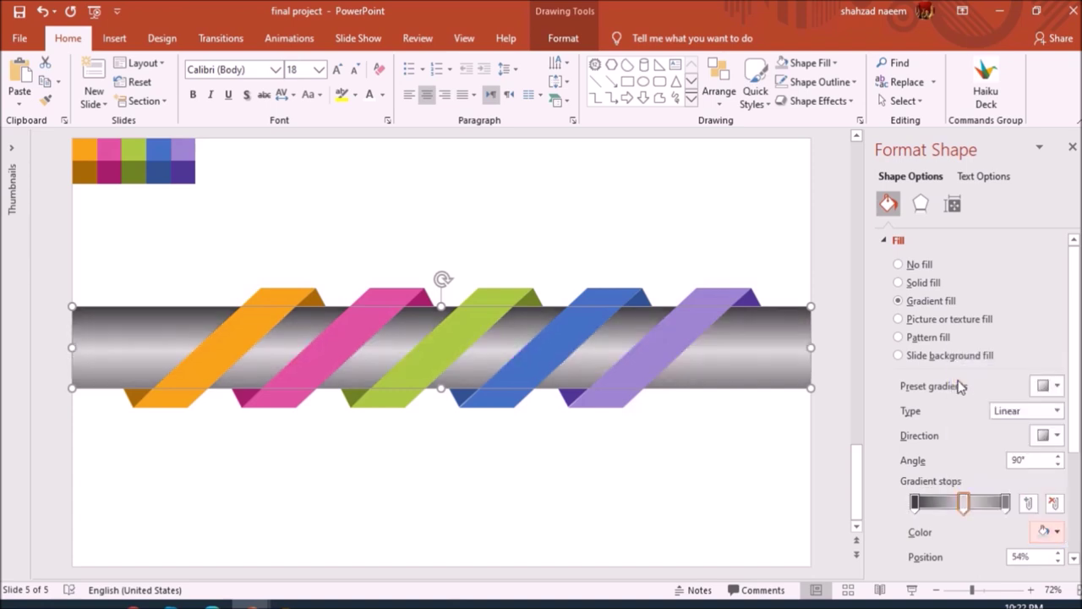
Colour the bar's 100% and 0% gradient stops with the darkest grey shade of the white theme colour, and close the formatting pane.
left_click(1008, 504)
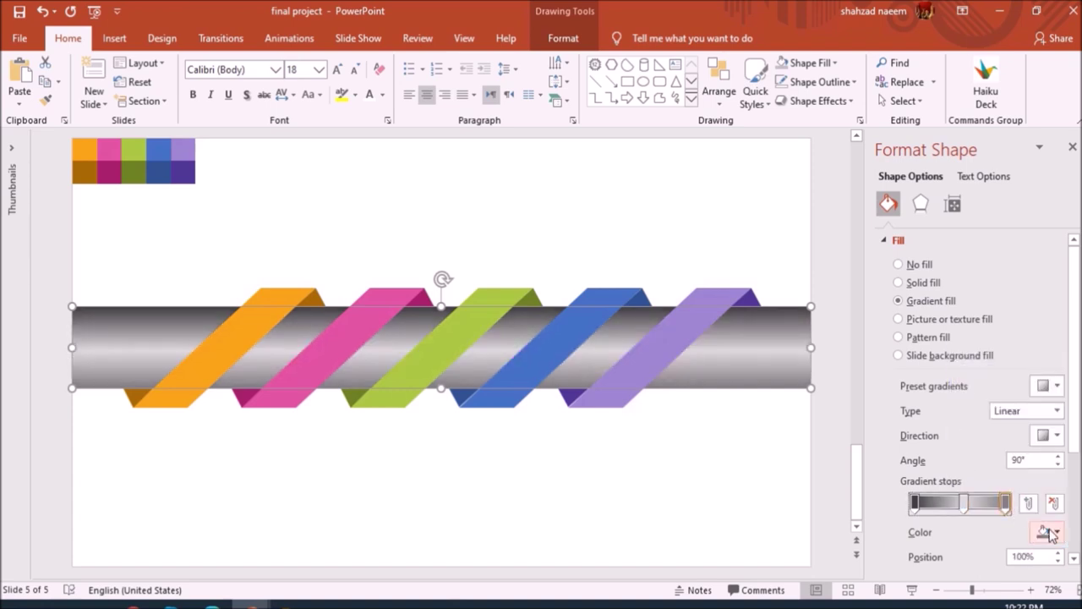
left_click(1057, 532)
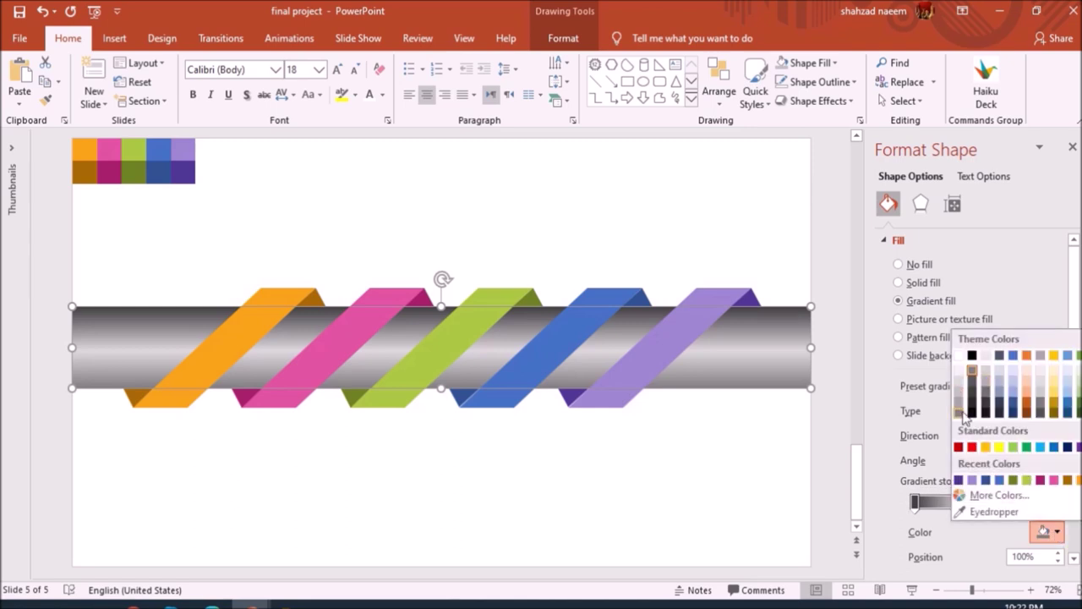
left_click(964, 414)
left_click(914, 504)
left_click(1056, 532)
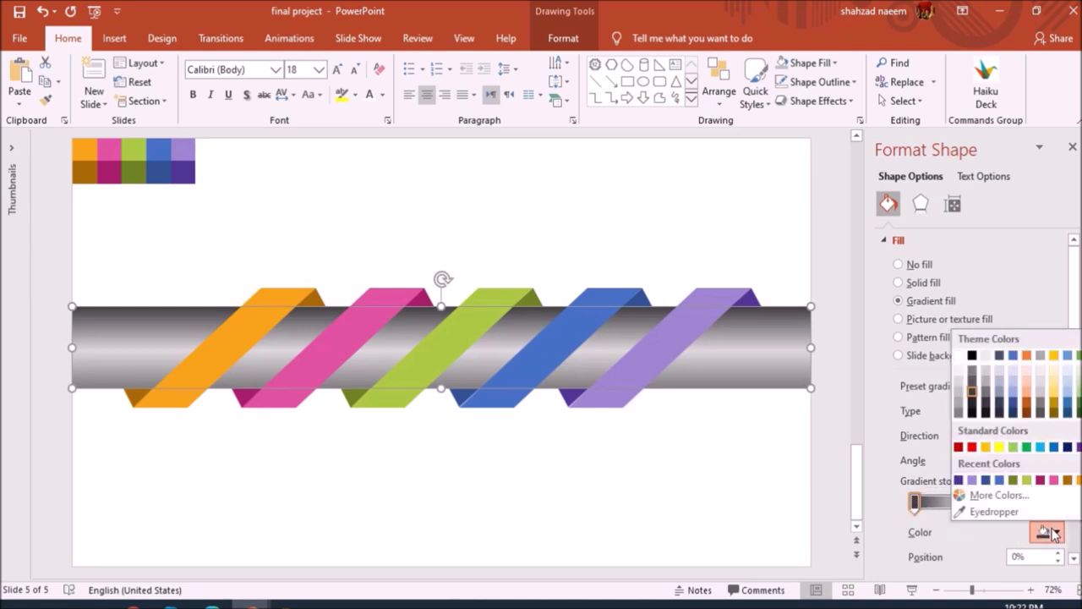
left_click(959, 411)
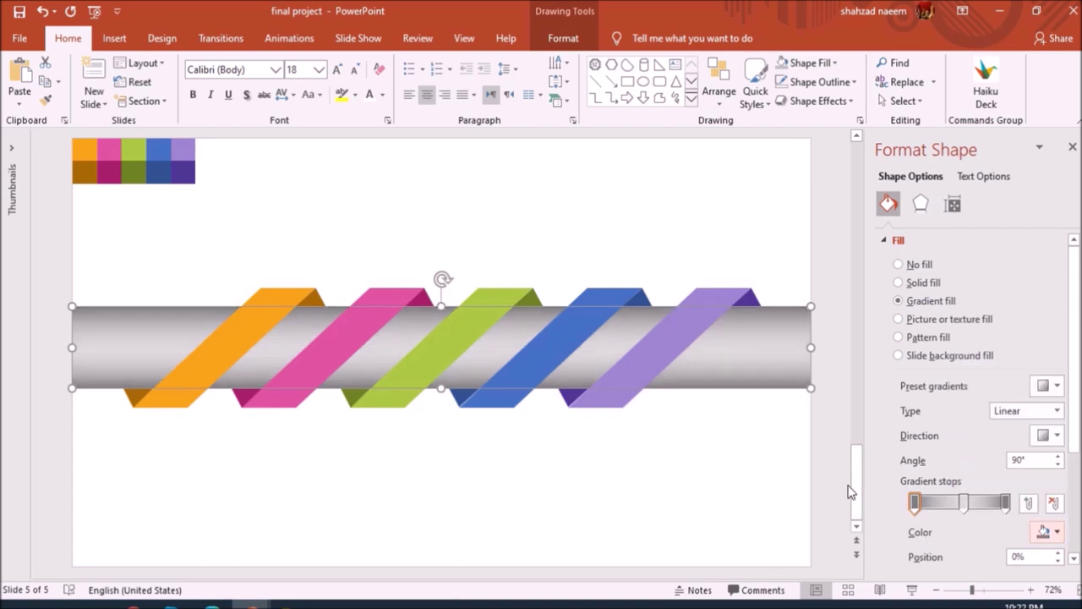
left_click(755, 471)
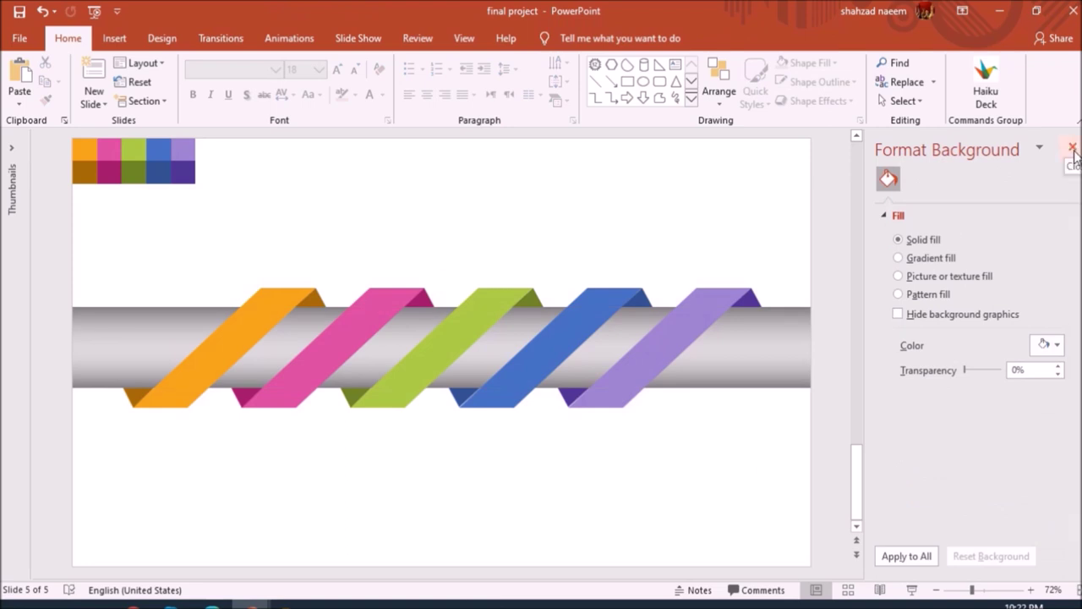
left_click(1072, 149)
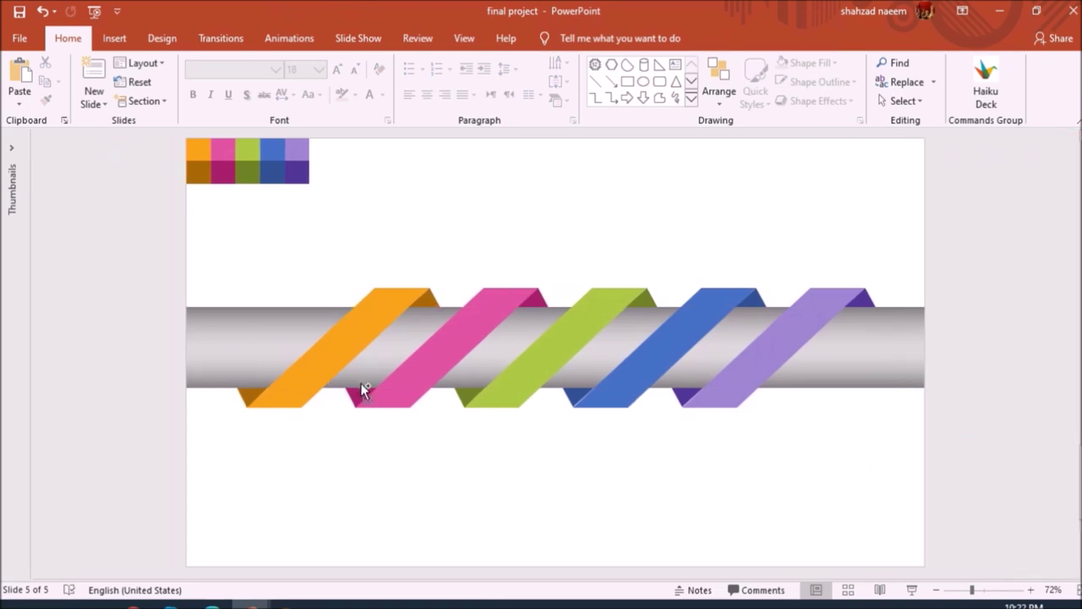
Select the bar together with all five ribbon bands and their fold triangles, and nudge them slightly upward on the slide.
left_click_drag(88, 240, 1045, 456)
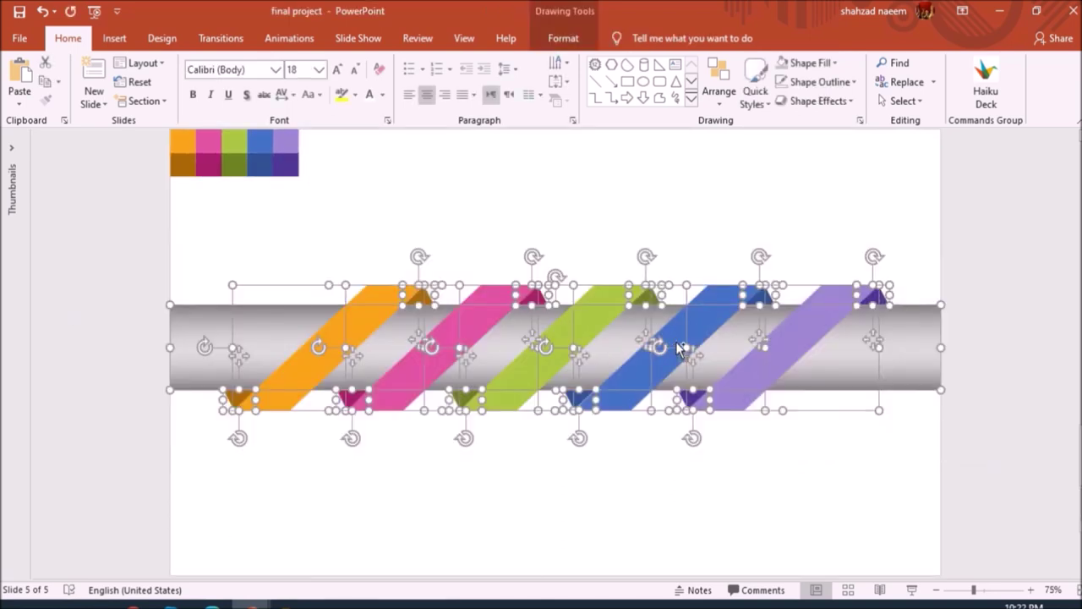
key("Up")
key("Up")
key("Up")
key("Up")
key("Up")
key("Up")
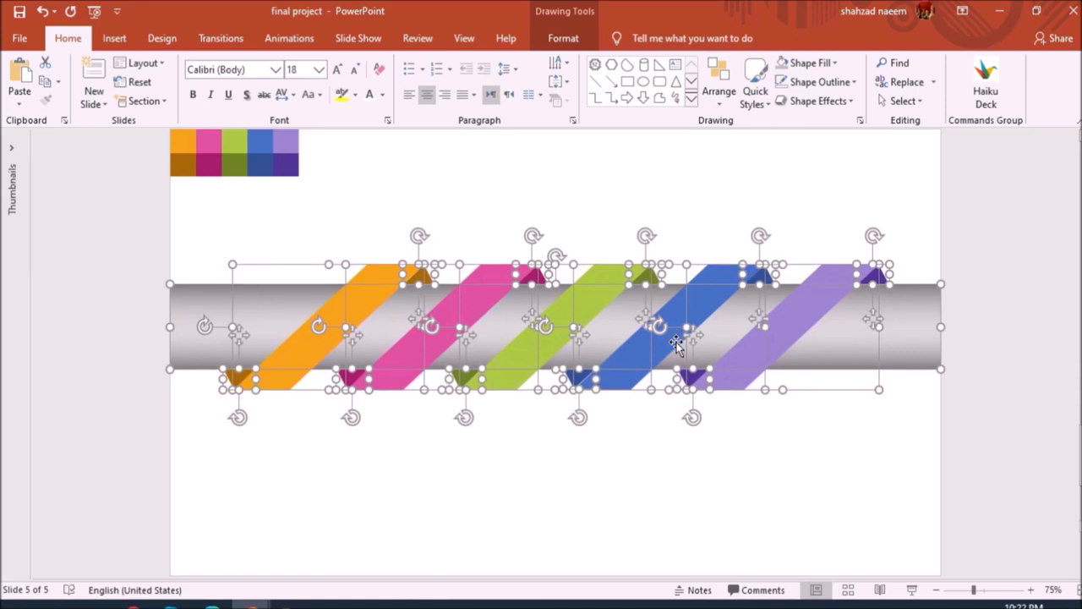
Nudge the selected bar and ribbon bands further up towards the middle of the slide and deselect them.
key("Up")
key("Up")
key("Up")
key("Up")
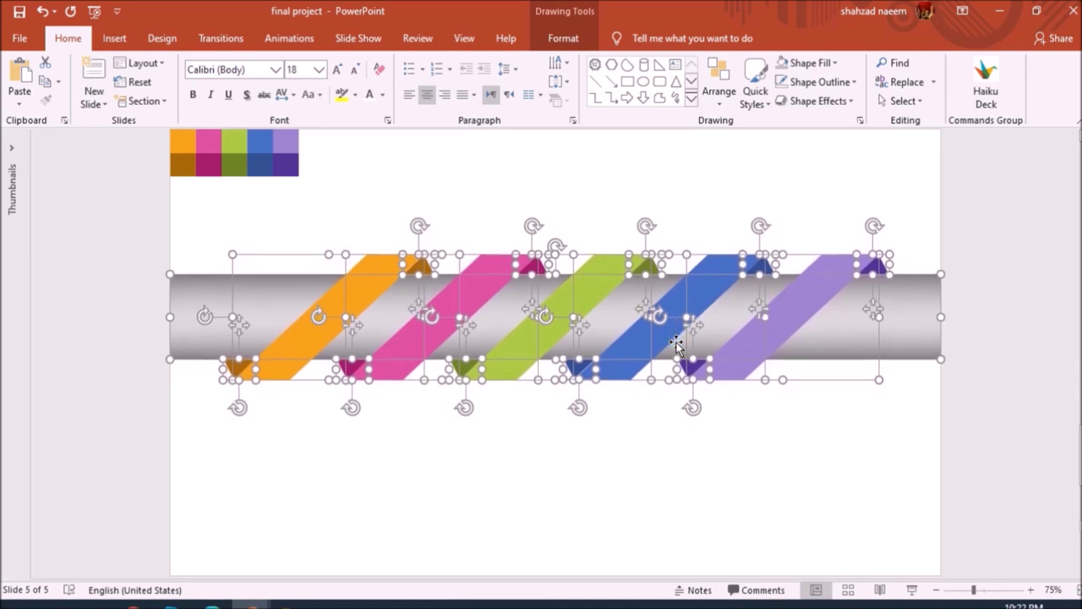
key("Up")
key("Up")
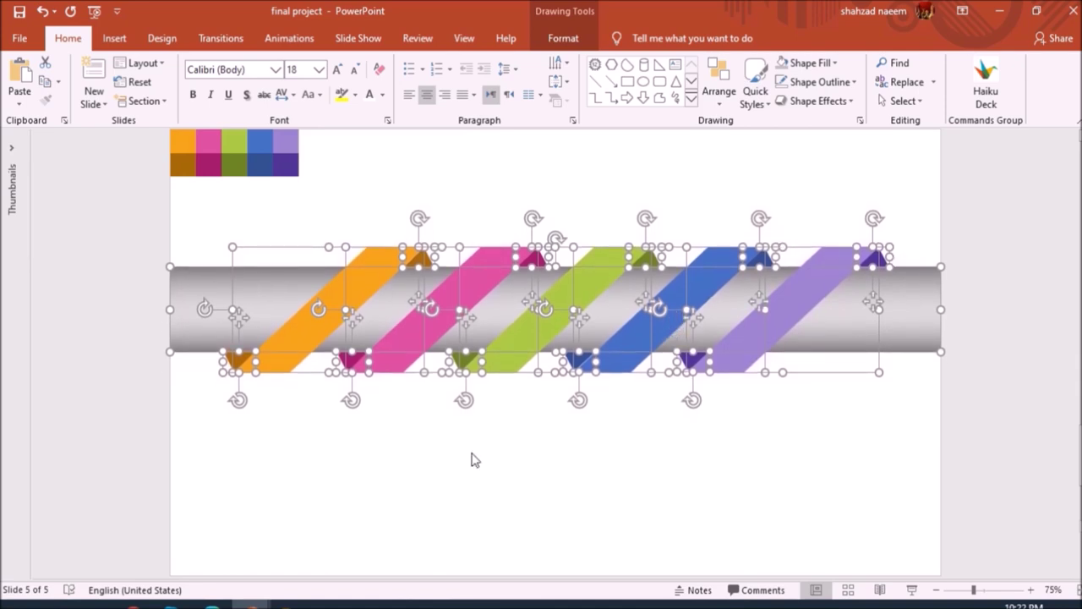
left_click(542, 463)
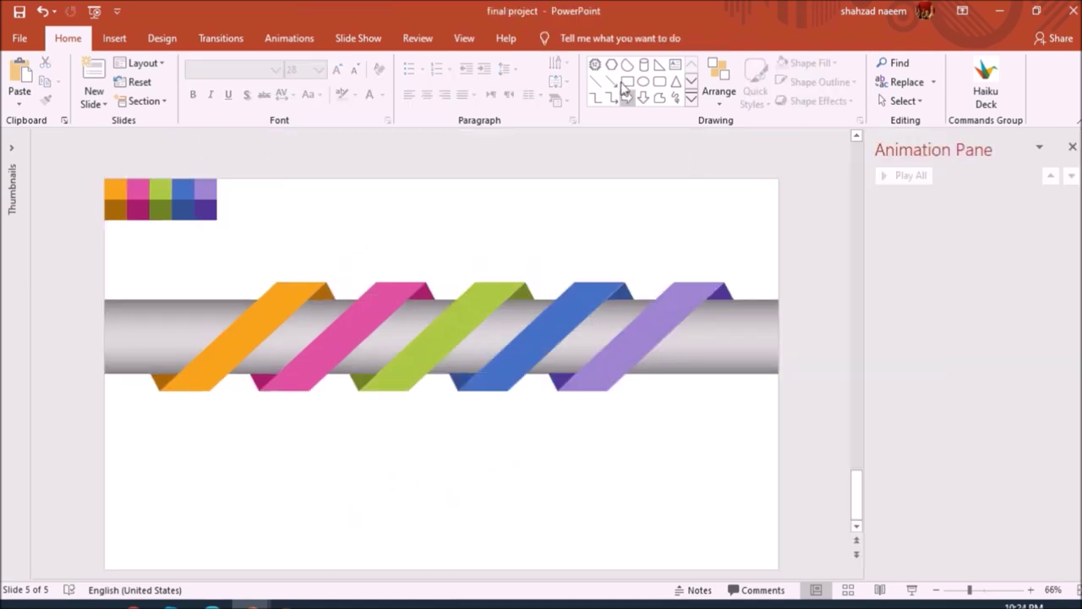
Add a text box in the empty area above the ribbon bands reading ASPIRATION.
left_click(672, 65)
left_click(393, 220)
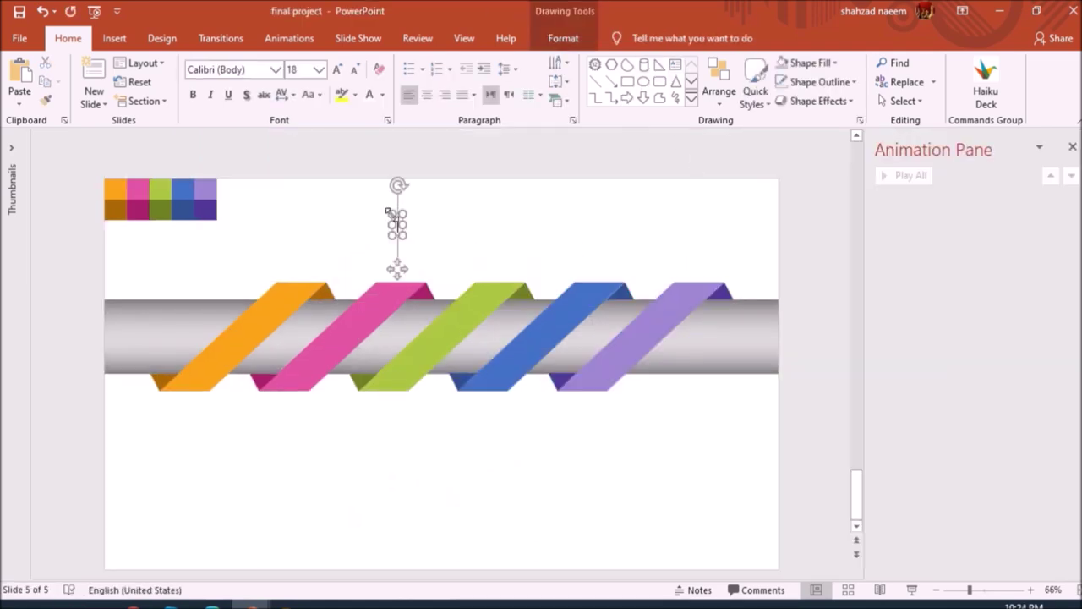
type("ASPIRATION")
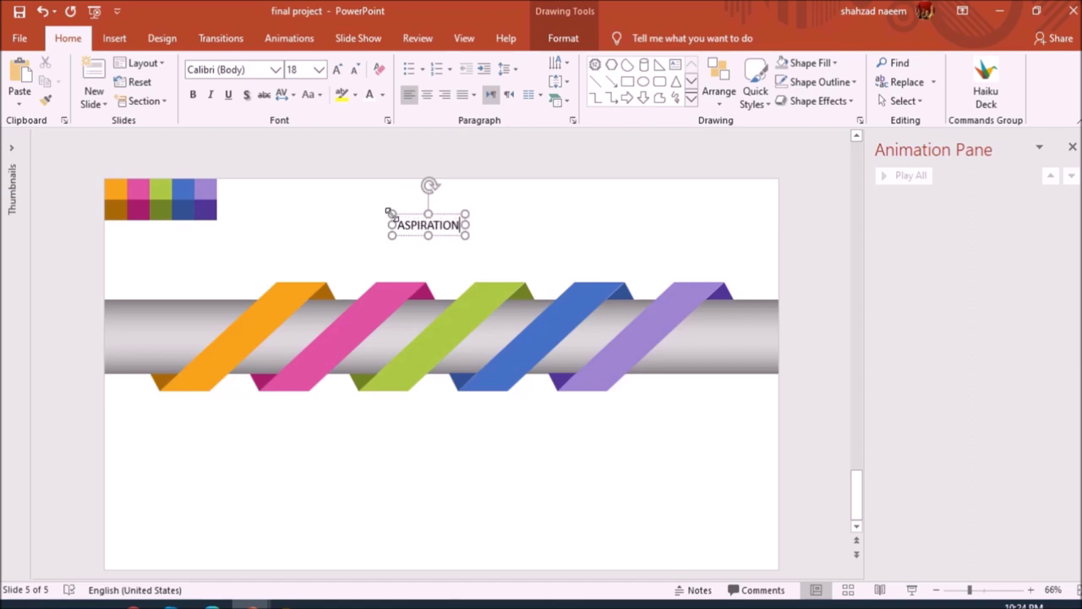
Make the ASPIRATION text bold and enlarge it to 32 pt.
key("ctrl+a")
key("ctrl+b")
left_click(337, 71)
left_click(338, 71)
left_click(337, 71)
left_click(338, 71)
Rotate the ASPIRATION label to match the ribbon slant and place it on the orange band.
left_click_drag(459, 184, 357, 315)
scroll(266, 357, "up", 1)
left_click(352, 264)
Copy the ASPIRATION label onto the pink band and change its text to IDEA.
scroll(353, 270, "down", 1)
left_click(248, 315)
key("ctrl+a")
key("Delete")
type("IDEAS")
key("BackSpace")
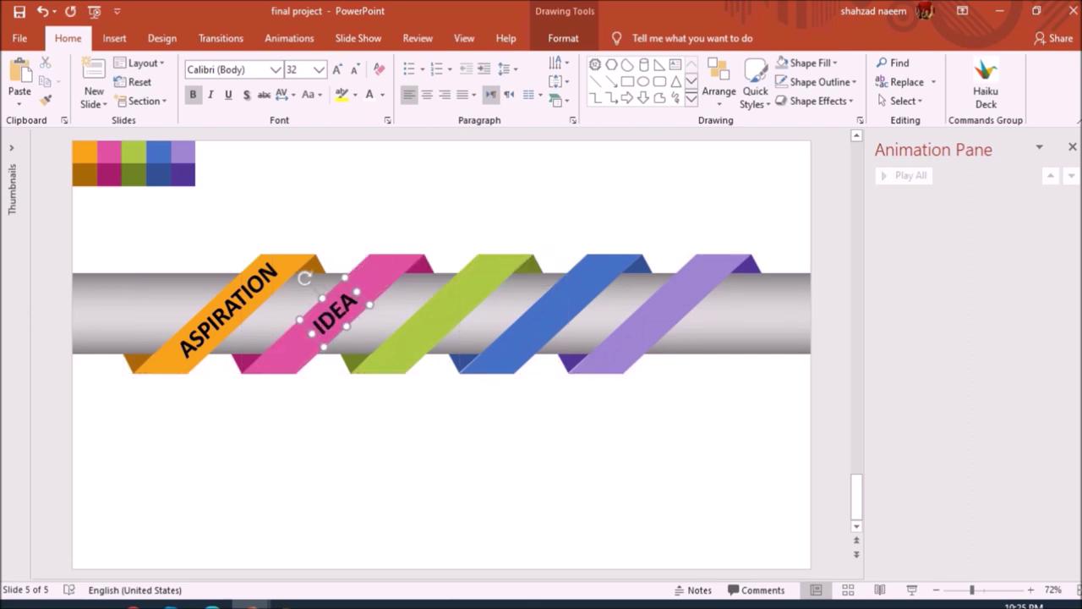
Copy the IDEA label onto the green band and change its text to RESEARCH.
scroll(366, 350, "down", 1)
left_click_drag(372, 334, 474, 340)
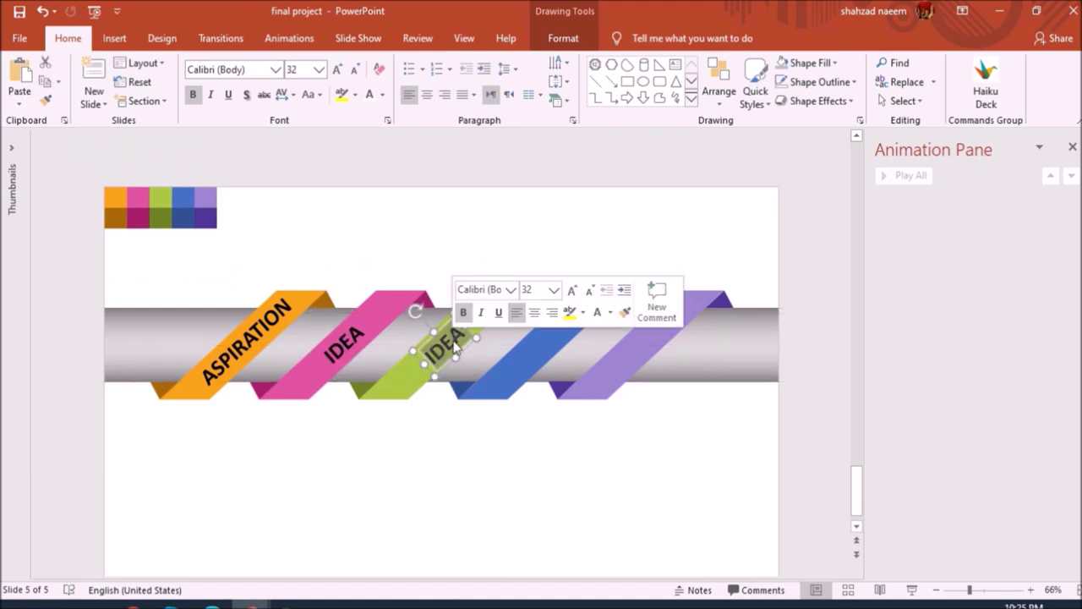
type("RESE")
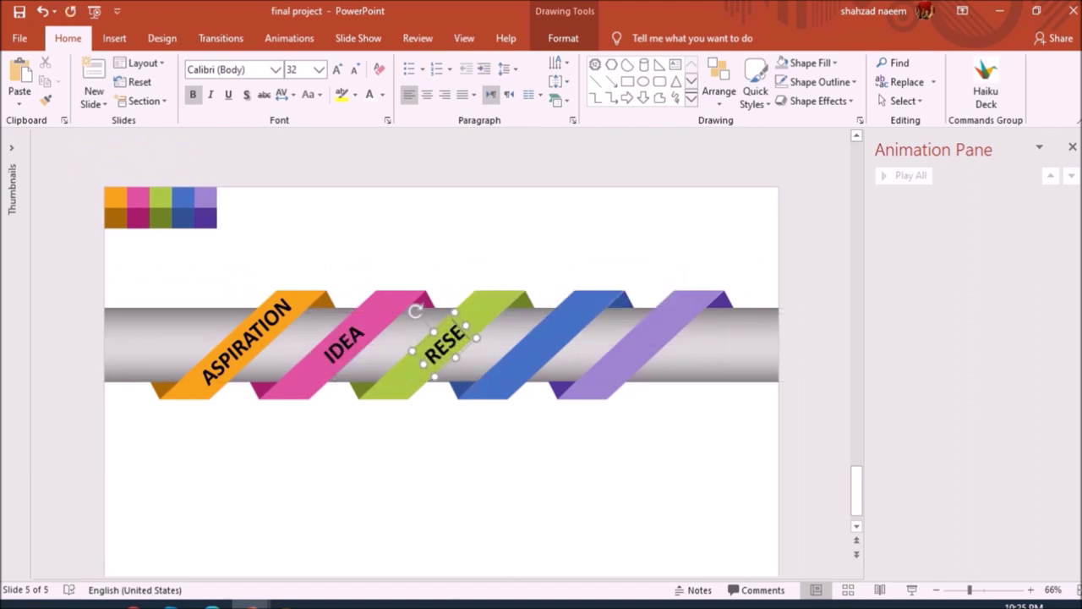
type("ARCH")
Copy the RESEARCH label onto the blue band and change its text to STRATEGY.
left_click_drag(484, 350, 580, 344)
scroll(578, 341, "up", 1)
double_click(597, 318)
type("STRATEGY")
Copy the STRATEGY label onto the purple band, replace its text with GOAL, and deselect it.
left_click_drag(568, 318, 686, 318)
scroll(687, 317, "down", 1)
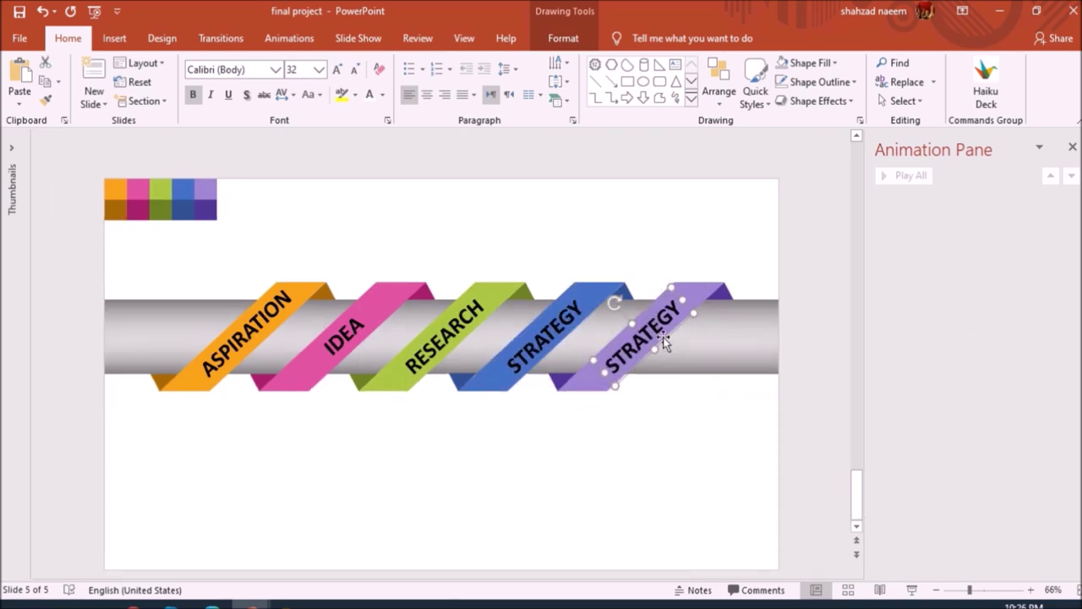
scroll(666, 342, "up", 1)
key("BackSpace")
key("BackSpace")
key("BackSpace")
key("BackSpace")
key("BackSpace")
key("BackSpace")
key("BackSpace")
key("BackSpace")
type("GOAL")
scroll(697, 422, "down", 1)
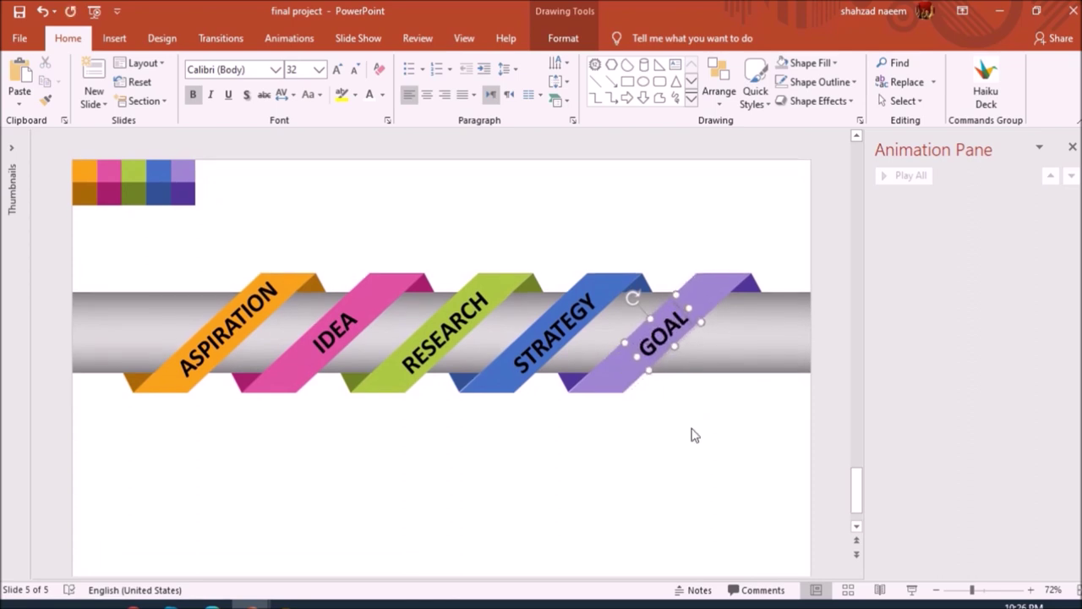
left_click(692, 434)
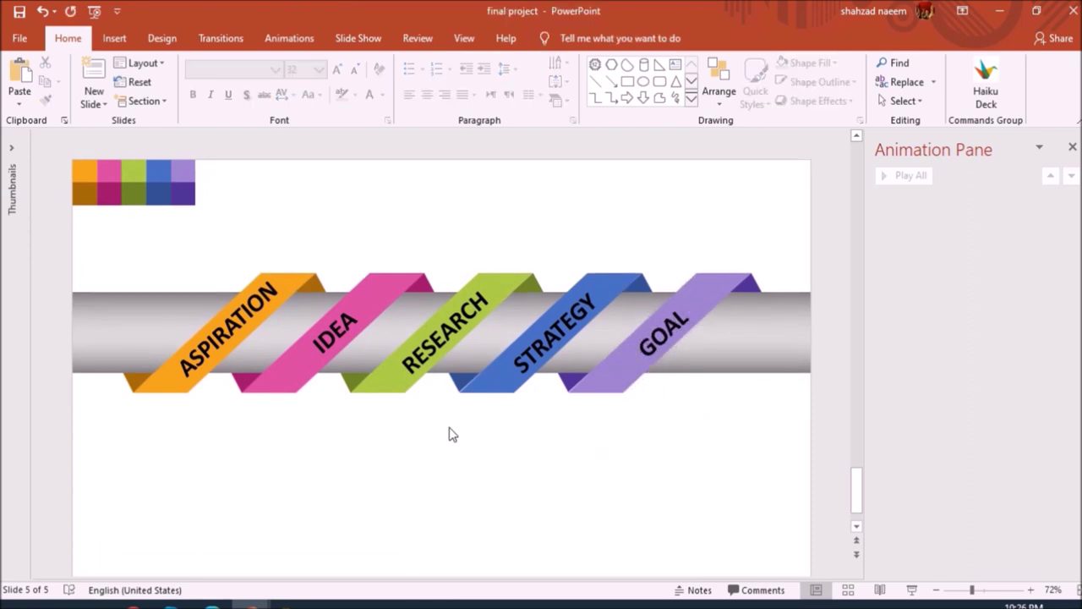
Shift the RESEARCH and STRATEGY labels slightly to centre them on their bands, and select the GOAL label.
left_click(326, 340)
left_click(301, 439)
left_click(422, 359)
mouse_move(406, 340)
left_mouse_down()
mouse_move(415, 321)
mouse_move(420, 340)
left_mouse_up()
left_click(548, 338)
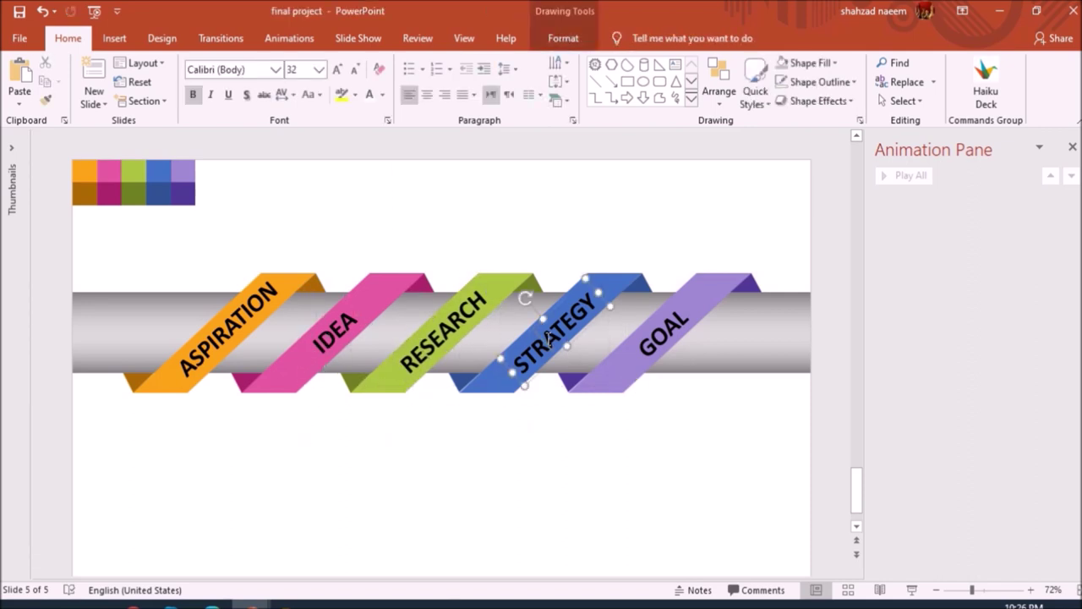
left_click(642, 322)
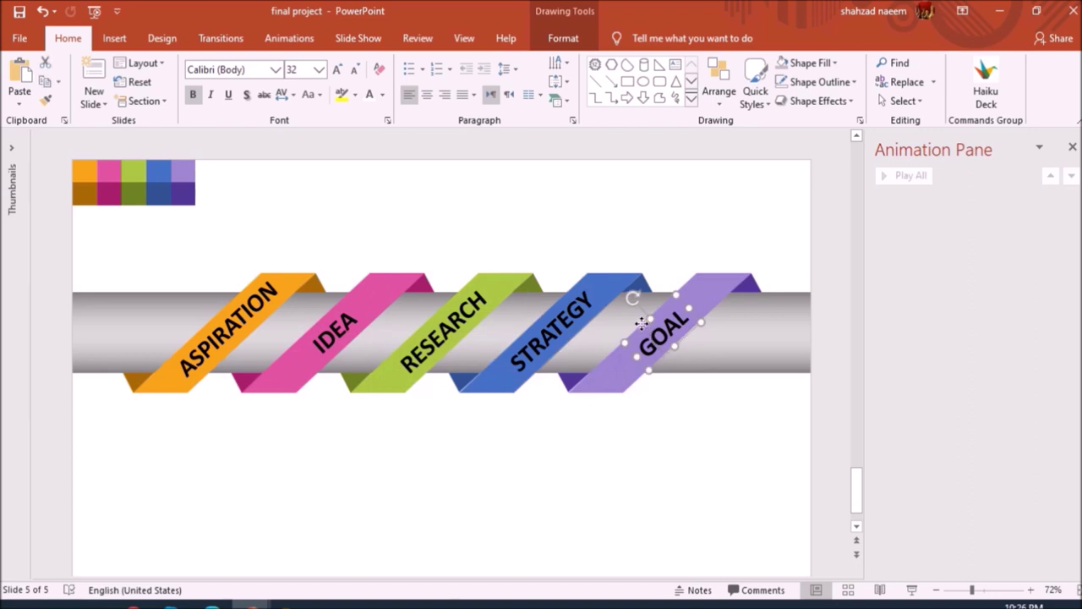